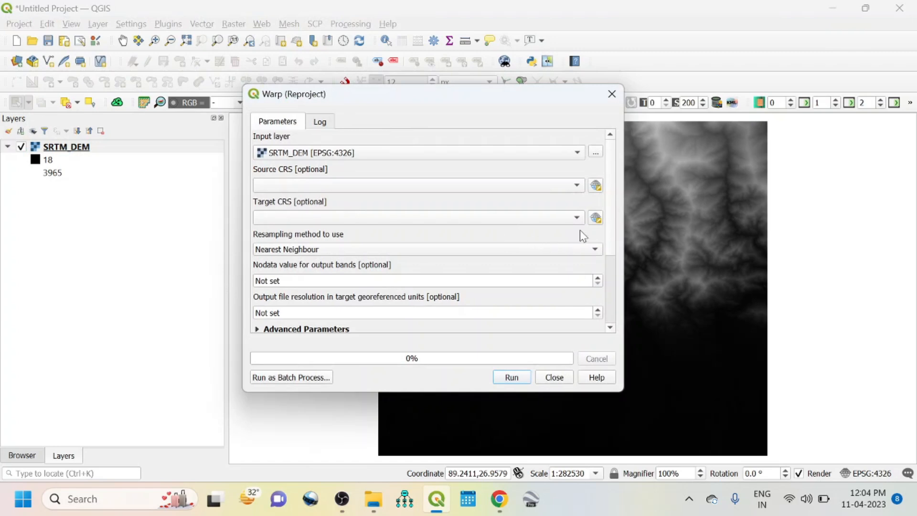
# Set the target CRS of the SRTM_DEM reprojection to EPSG:32645 - WGS 84 / UTM zone 45N.
pyautogui.click(596, 218)
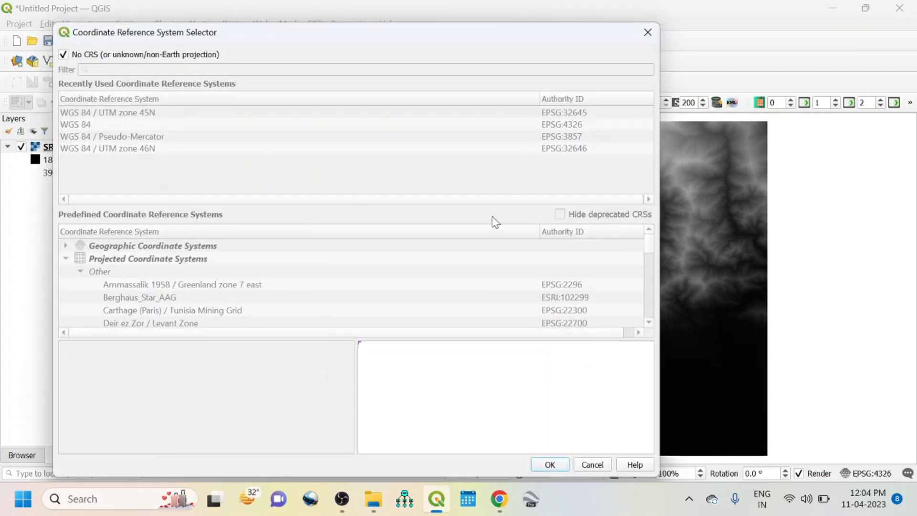
pyautogui.click(64, 55)
pyautogui.click(87, 115)
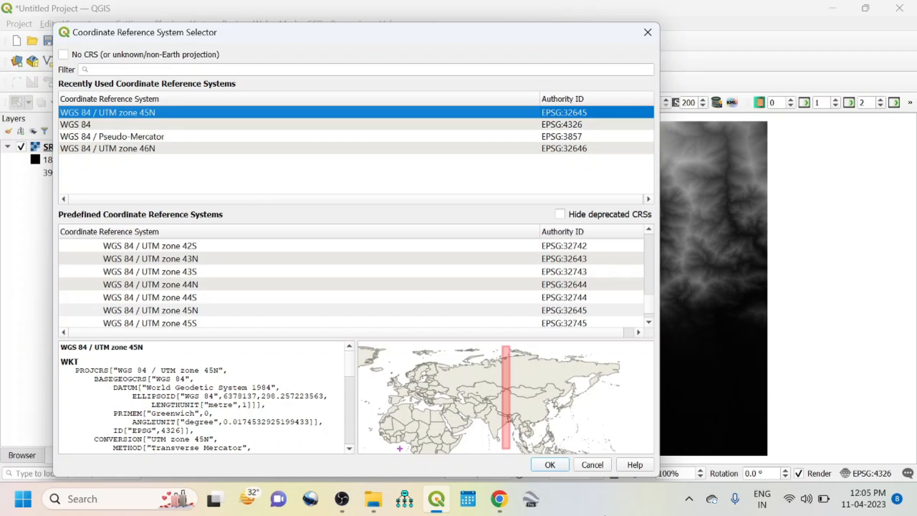
pyautogui.click(549, 464)
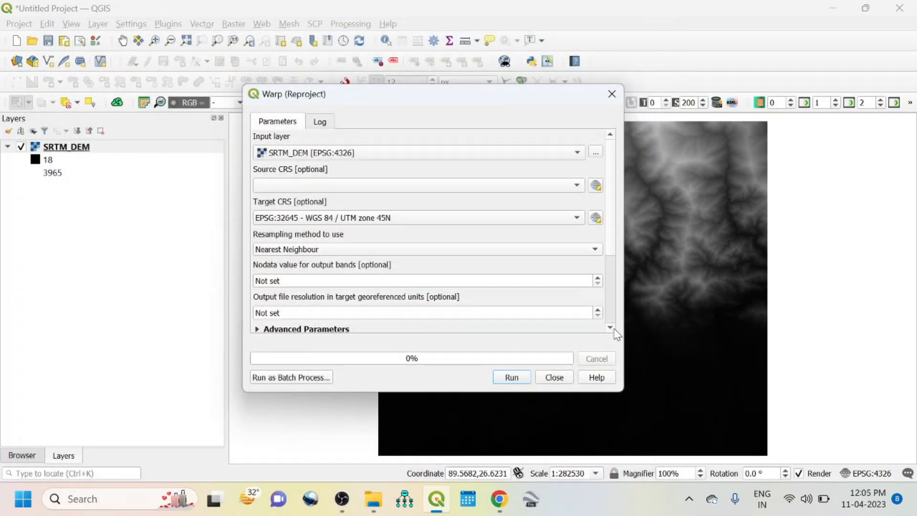
# Choose to save the reprojected raster to a file and create a folder named CHANNEL inside RIVER for it.
pyautogui.scroll(-5, 615, 331)
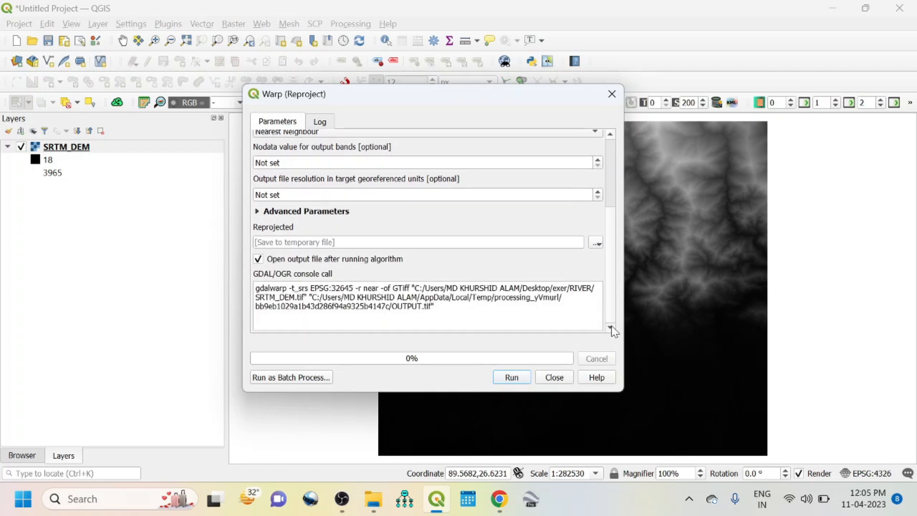
pyautogui.click(596, 244)
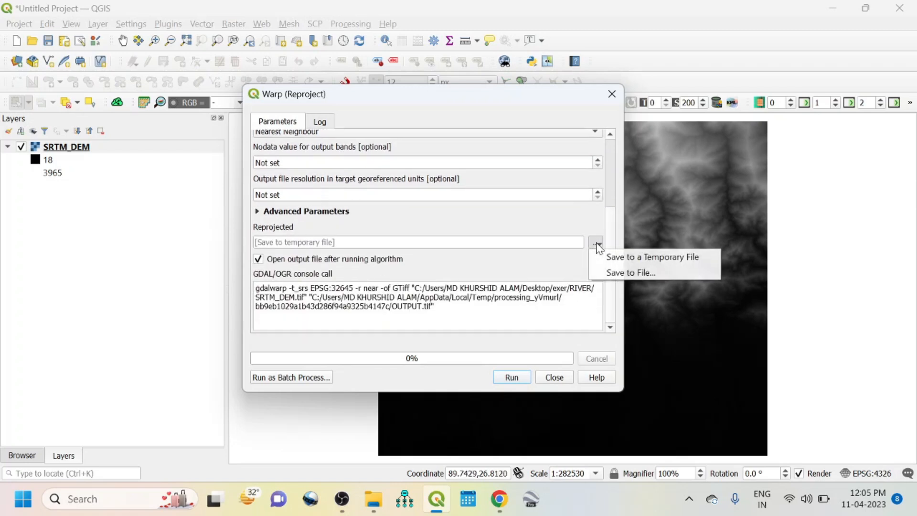
pyautogui.click(638, 272)
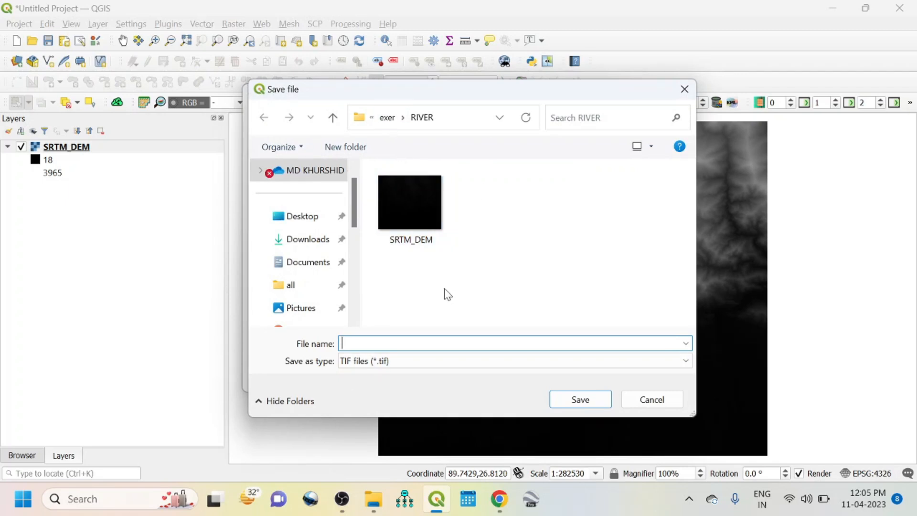
pyautogui.click(345, 147)
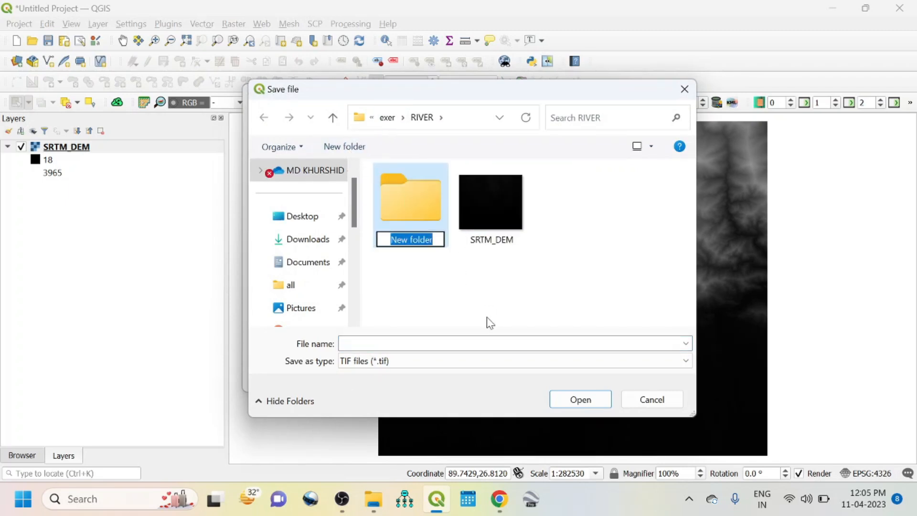
pyautogui.write('C')
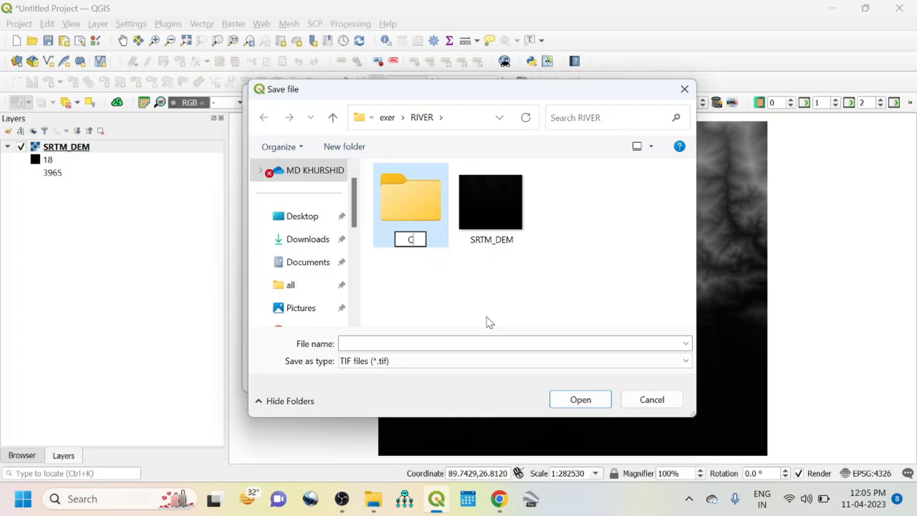
pyautogui.write('HANNEL')
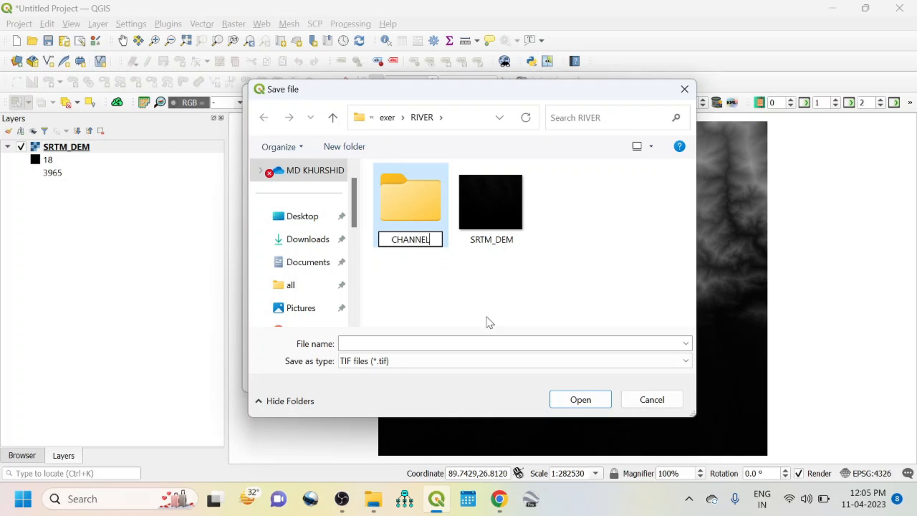
pyautogui.press('Return')
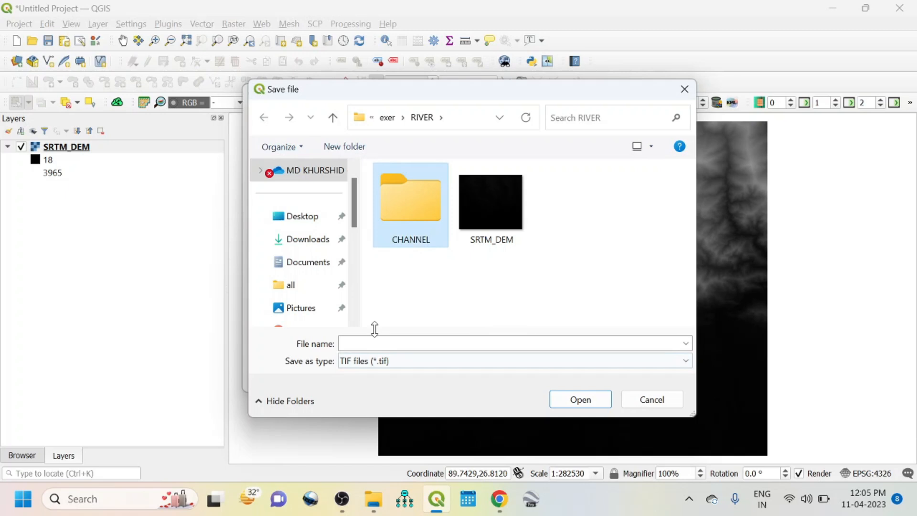
# Name the reprojected output RE_DEM in TIF format in the CHANNEL folder and run the reprojection.
pyautogui.doubleClick(403, 225)
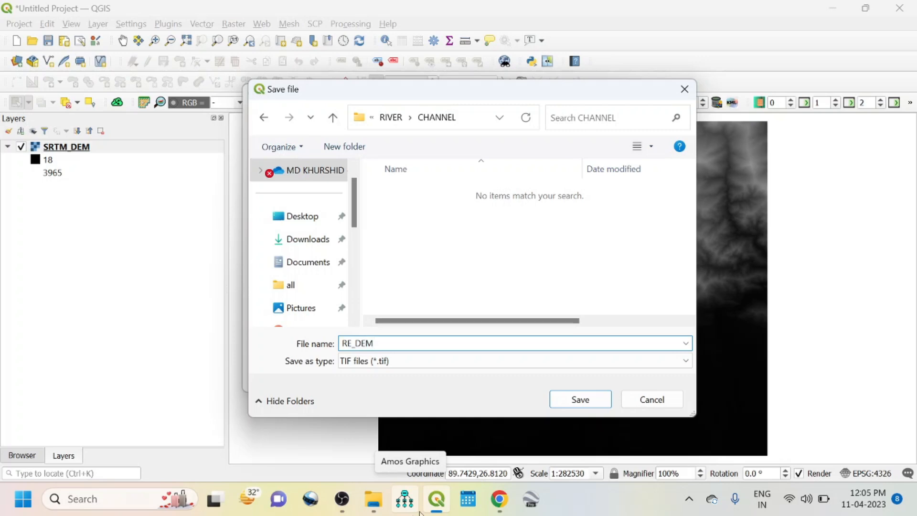
pyautogui.click(580, 404)
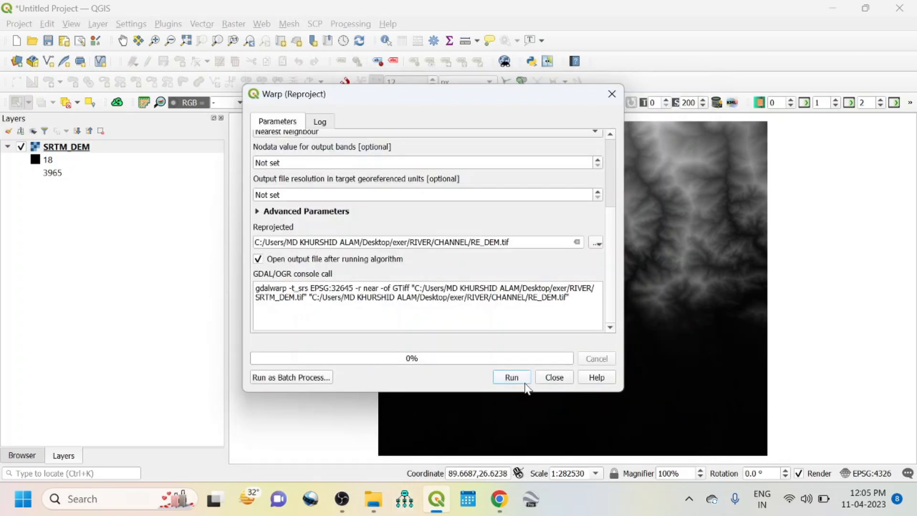
pyautogui.click(521, 379)
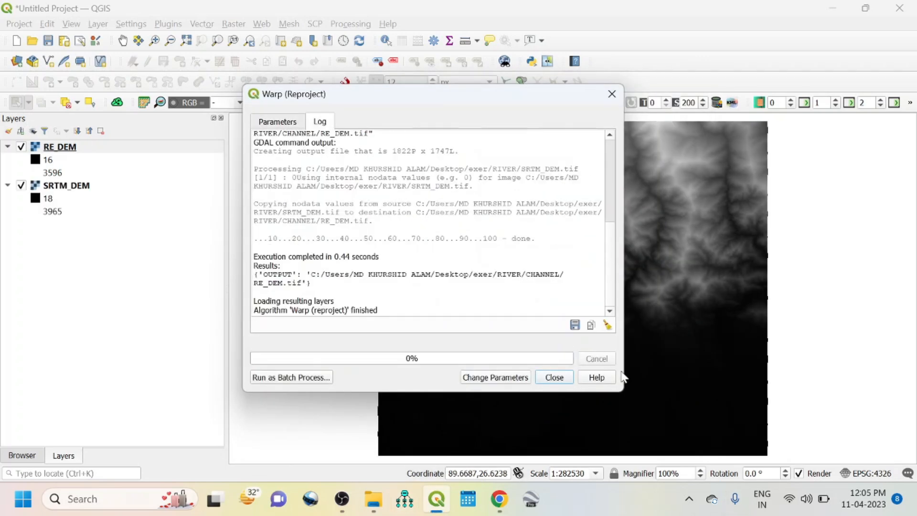
pyautogui.click(556, 378)
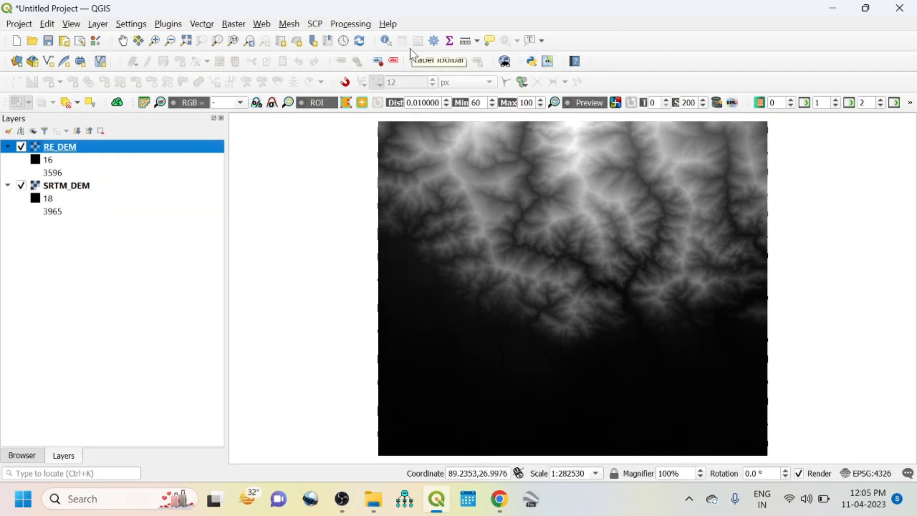
# Search the processing toolbox for FILL and open the SAGA Fill sinks (wang & liu) tool.
pyautogui.click(350, 24)
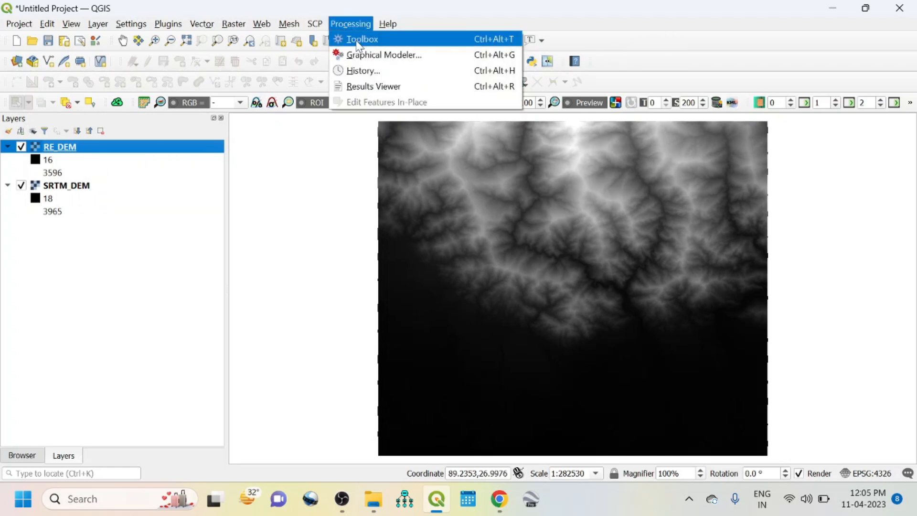
pyautogui.click(359, 40)
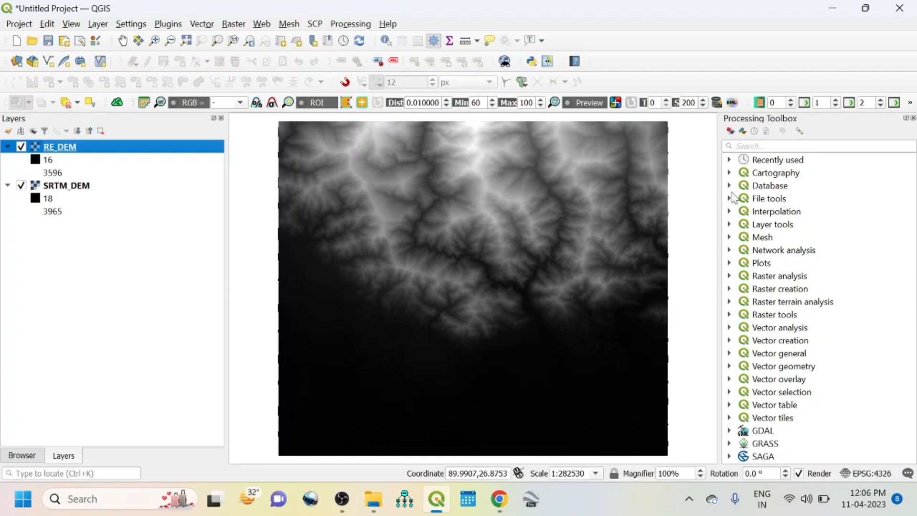
pyautogui.click(900, 273)
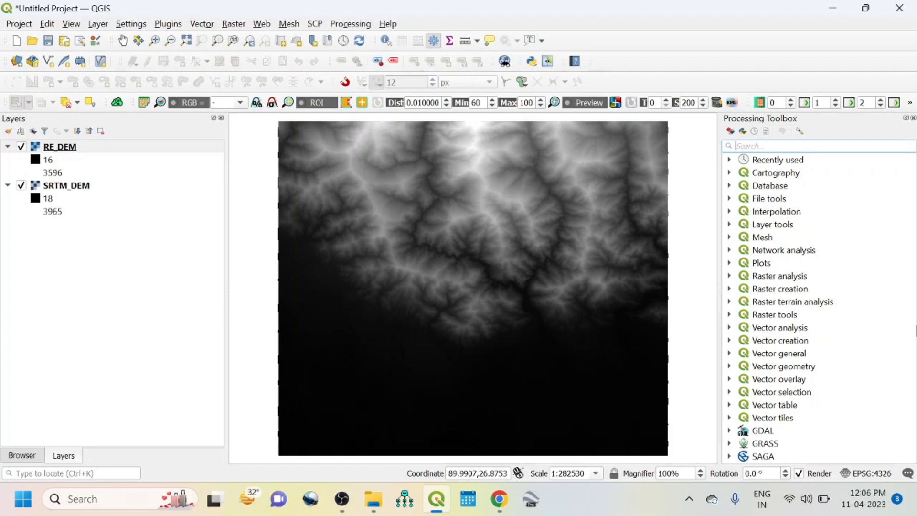
pyautogui.write('FILL')
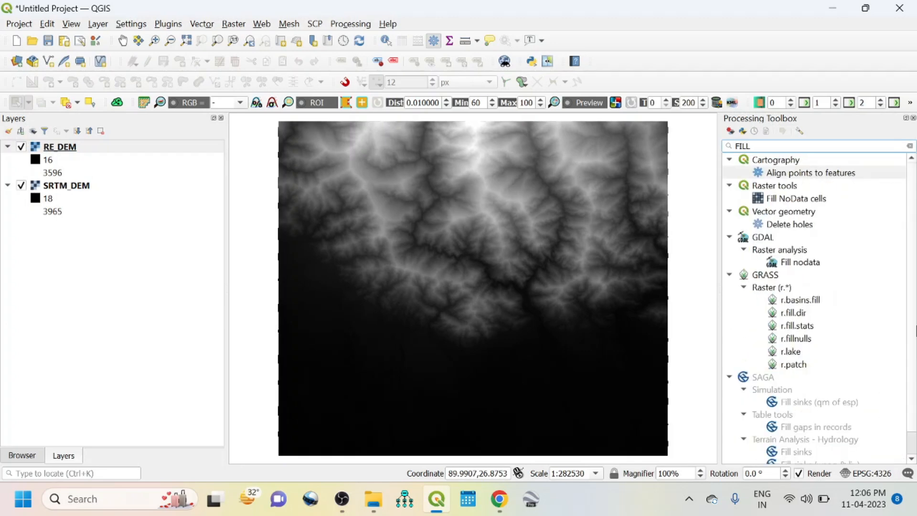
pyautogui.scroll(-1, 846, 325)
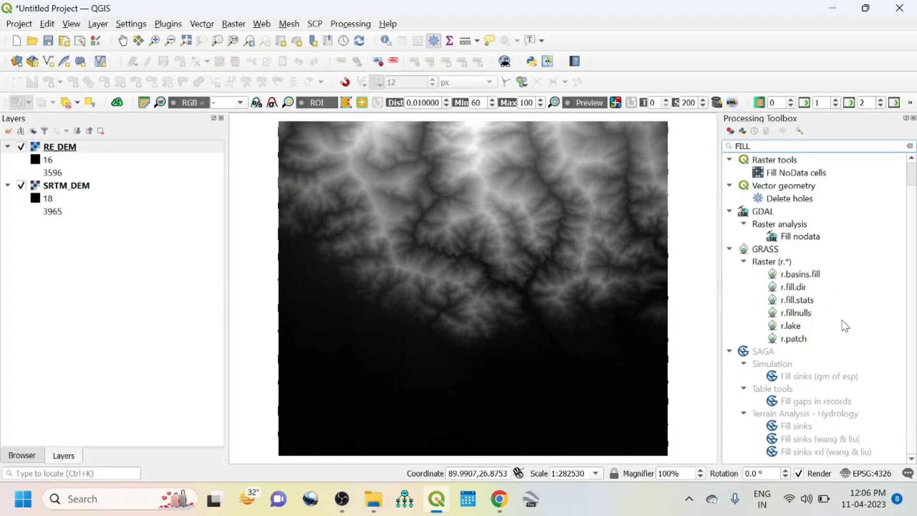
pyautogui.click(788, 439)
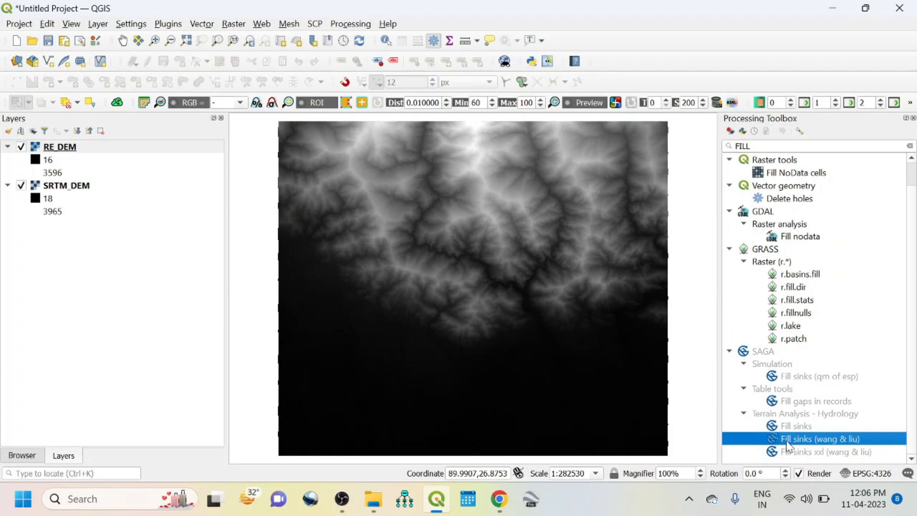
pyautogui.doubleClick(802, 441)
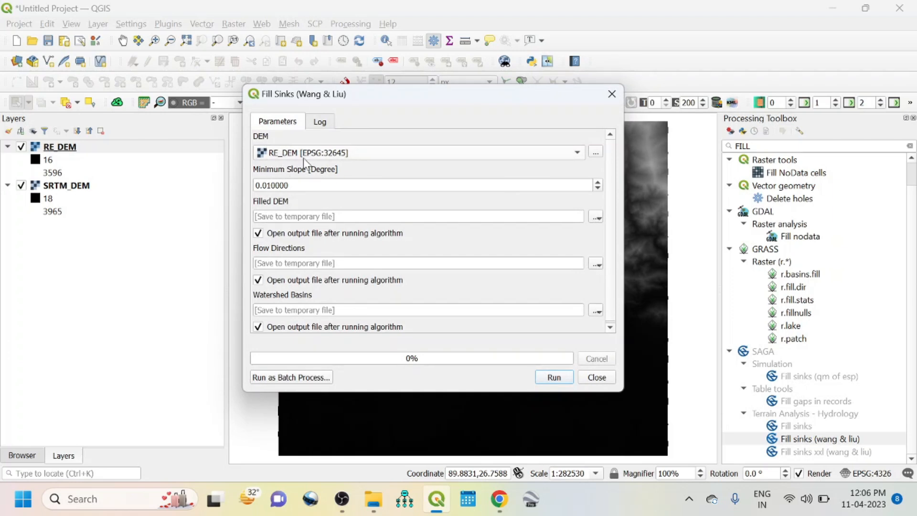
# Set the filled DEM output to an SDAT file named FILL_DEM in the CHANNEL folder.
pyautogui.click(596, 218)
pyautogui.click(622, 249)
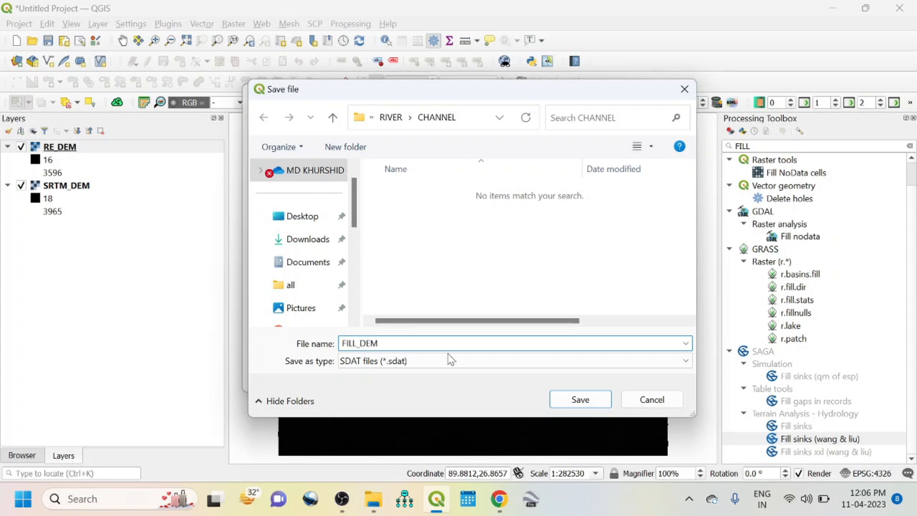
pyautogui.click(579, 400)
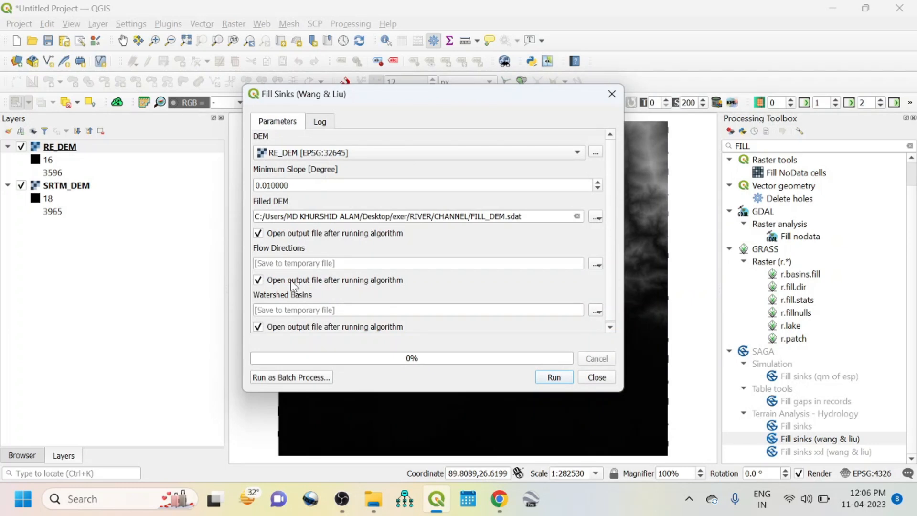
# Disable loading of the Flow Directions and Watershed Basins outputs, and run Fill Sinks on RE_DEM.
pyautogui.click(258, 281)
pyautogui.click(259, 327)
pyautogui.scroll(-1, 614, 321)
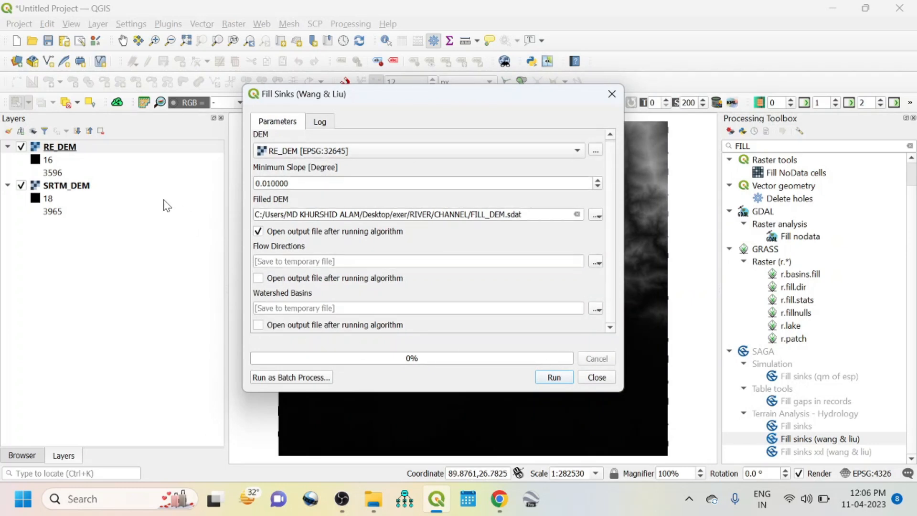
pyautogui.click(568, 380)
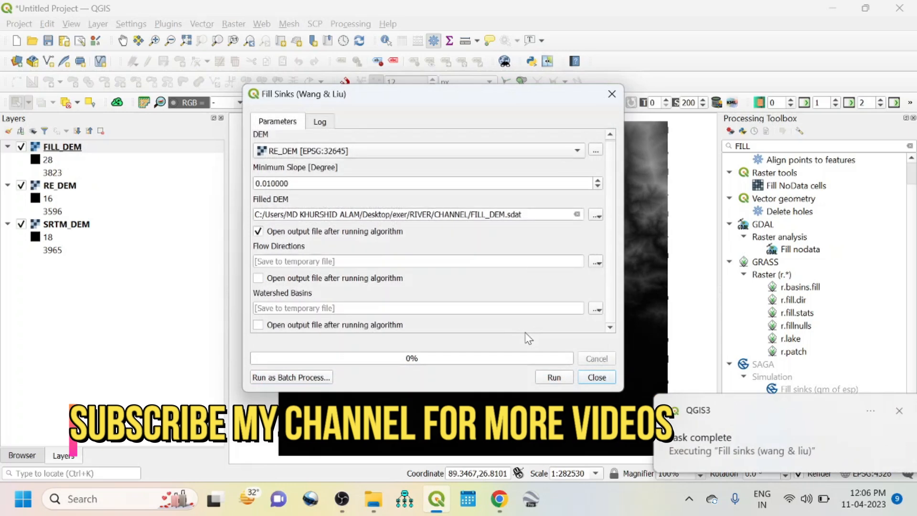
pyautogui.click(596, 377)
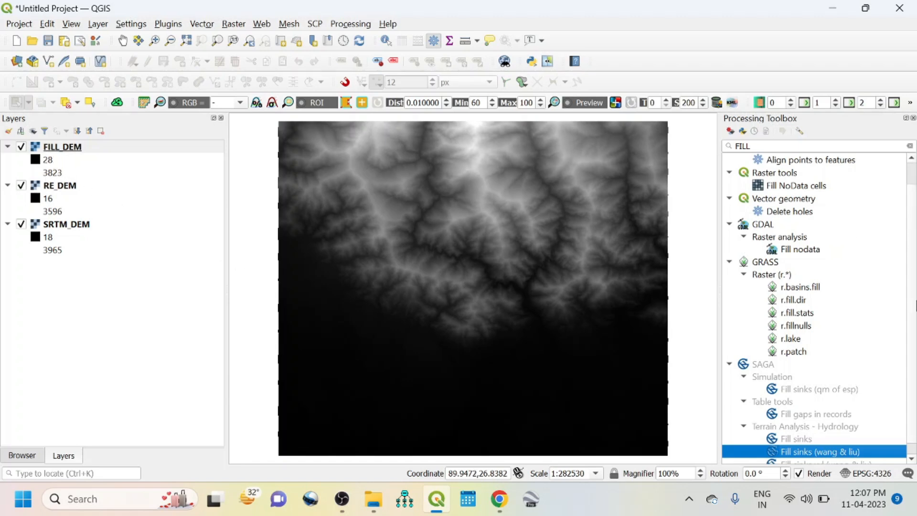
# Search the processing toolbox for CHANN and open the SAGA Channel network and drainage basins tool.
pyautogui.click(910, 146)
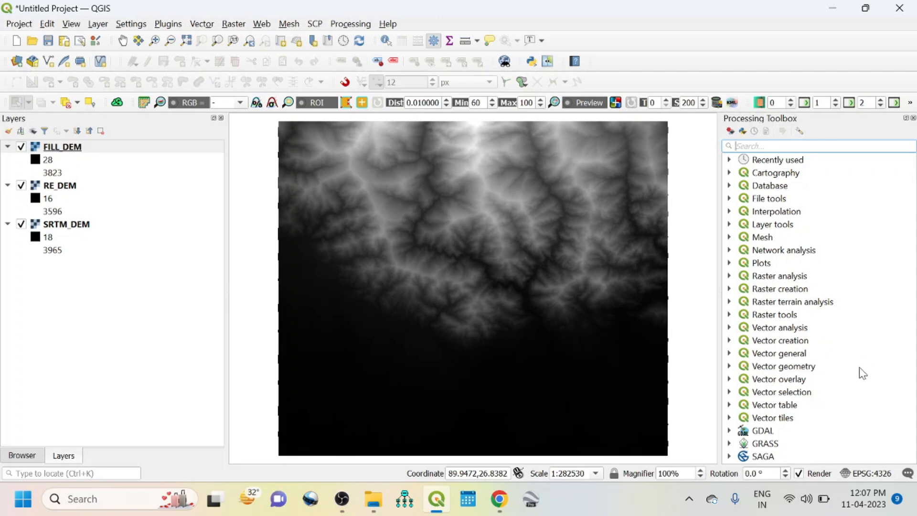
pyautogui.write('CHANN')
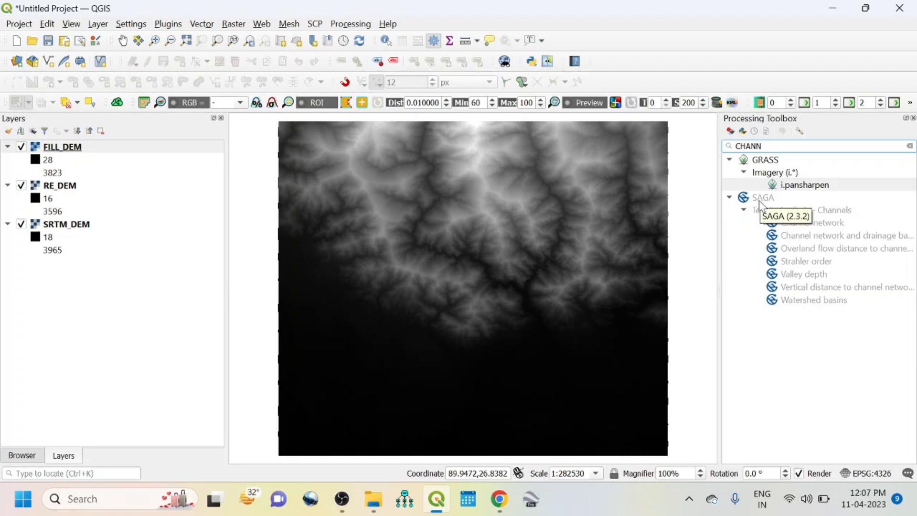
pyautogui.doubleClick(797, 235)
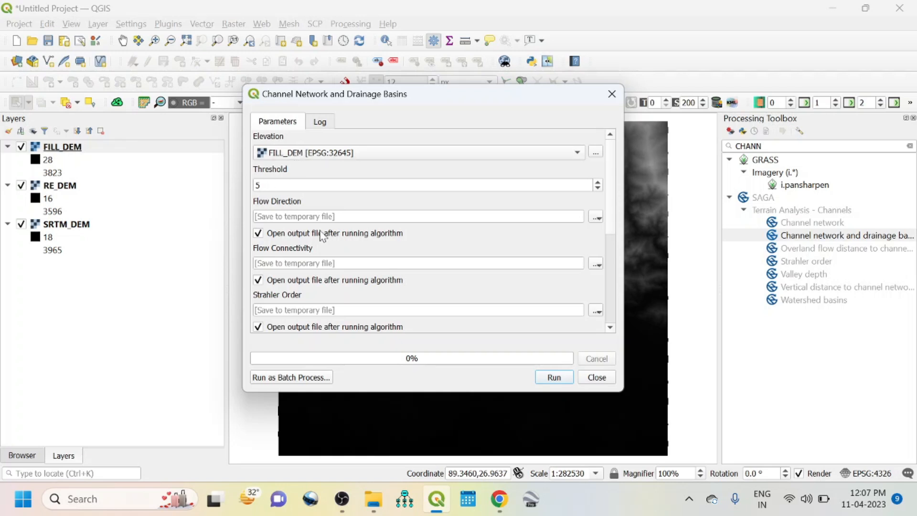
# Disable loading of all outputs except Channels: Flow Direction, Flow Connectivity, Strahler Order, both Drainage Basins and Junctions.
pyautogui.click(258, 232)
pyautogui.click(258, 234)
pyautogui.click(258, 281)
pyautogui.click(258, 328)
pyautogui.moveTo(612, 202); pyautogui.dragTo(613, 271)
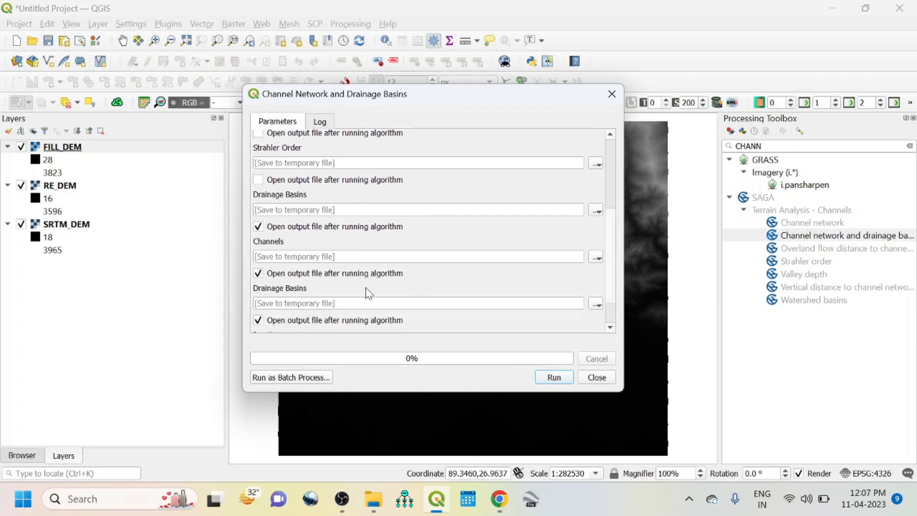
pyautogui.click(258, 227)
pyautogui.scroll(5, 616, 212)
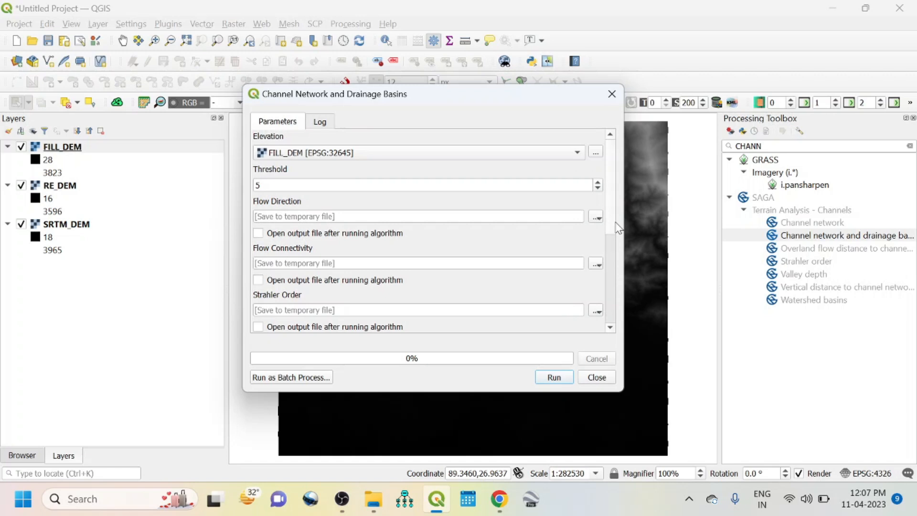
pyautogui.scroll(-5, 613, 267)
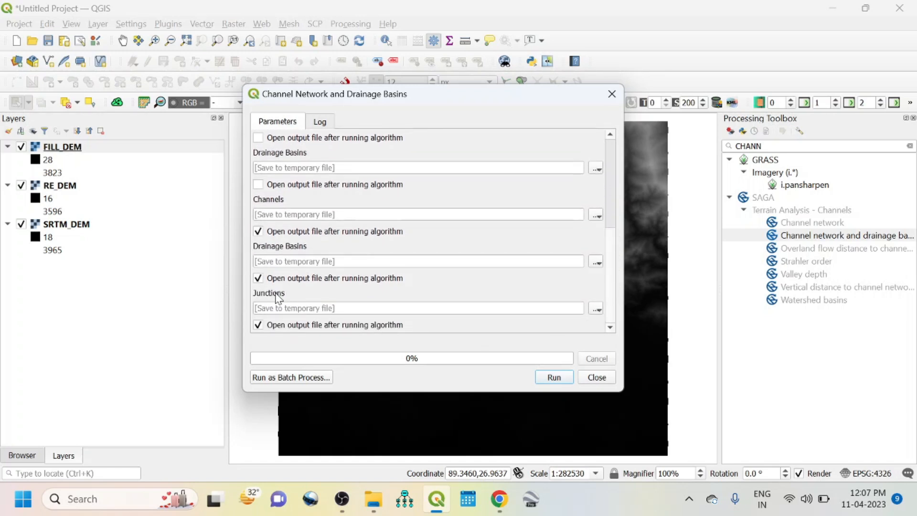
pyautogui.click(258, 325)
# Save the Channels output as the shapefile CHANNEL_NETWORK in the CHANNEL folder and run the tool on FILL_DEM.
pyautogui.click(593, 218)
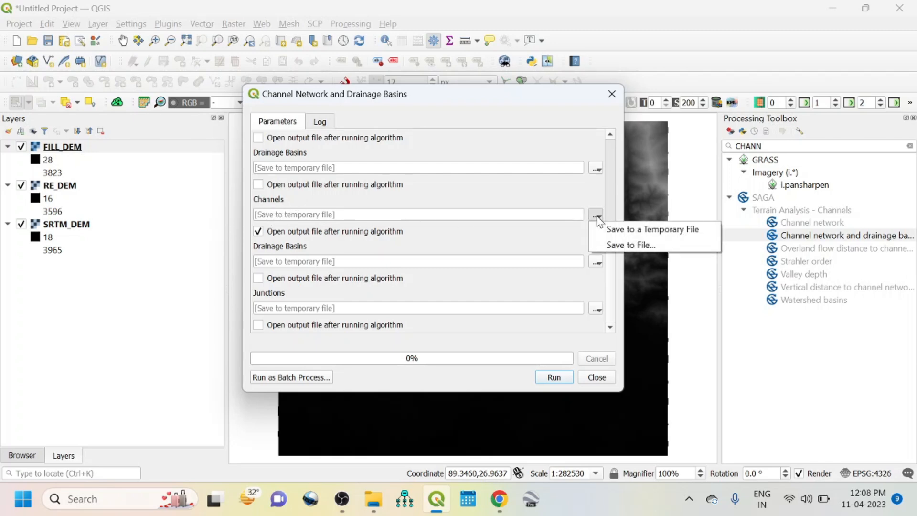
pyautogui.click(614, 245)
pyautogui.write('CHANNEL_NETWORK')
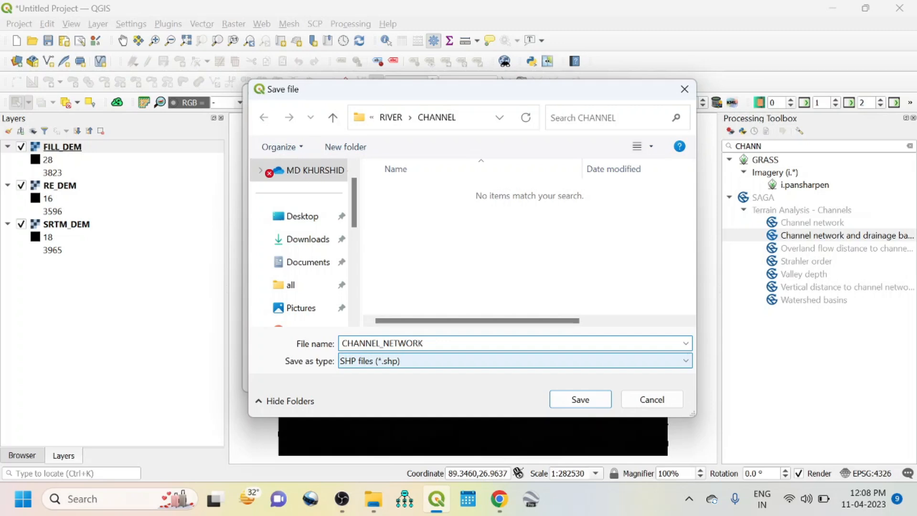
pyautogui.click(579, 400)
pyautogui.click(554, 378)
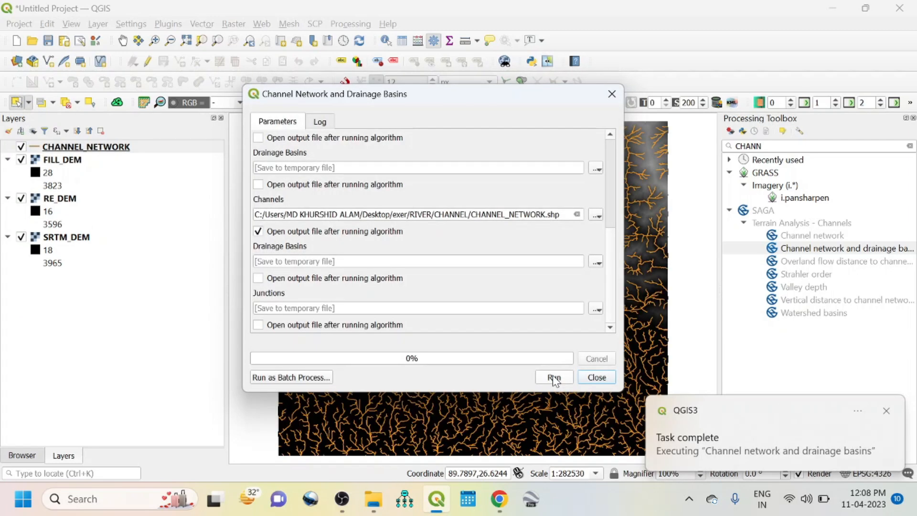
# Close the channel network tool and hide the SRTM_DEM, RE_DEM and FILL_DEM rasters to show only CHANNEL_NETWORK.
pyautogui.click(600, 377)
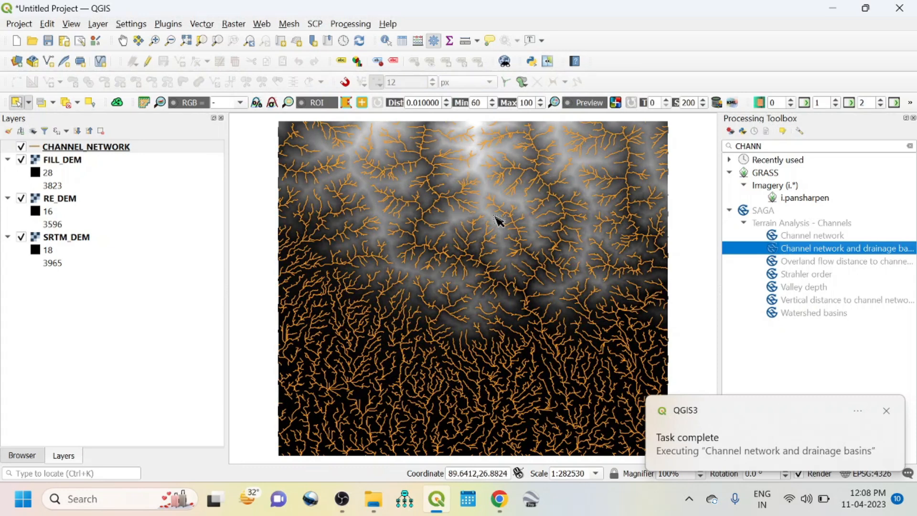
pyautogui.click(21, 237)
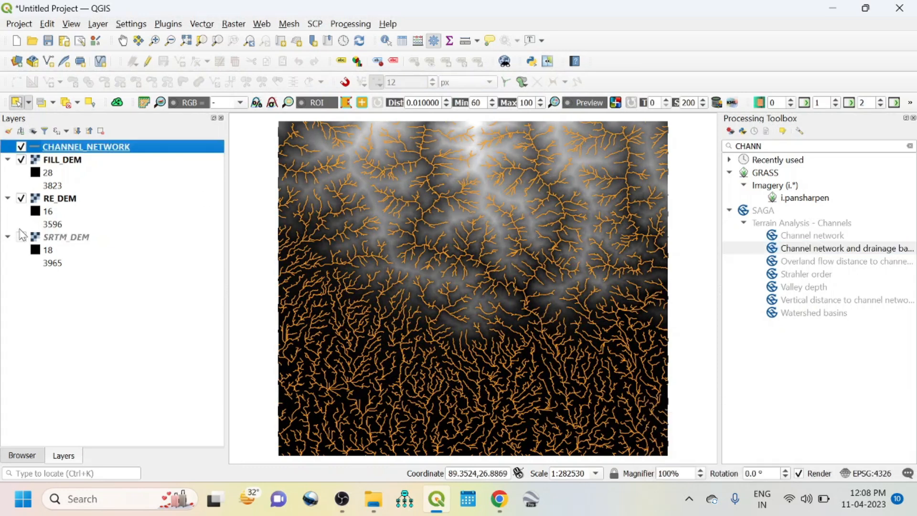
pyautogui.click(21, 199)
pyautogui.click(21, 160)
pyautogui.rightClick(72, 149)
pyautogui.click(98, 152)
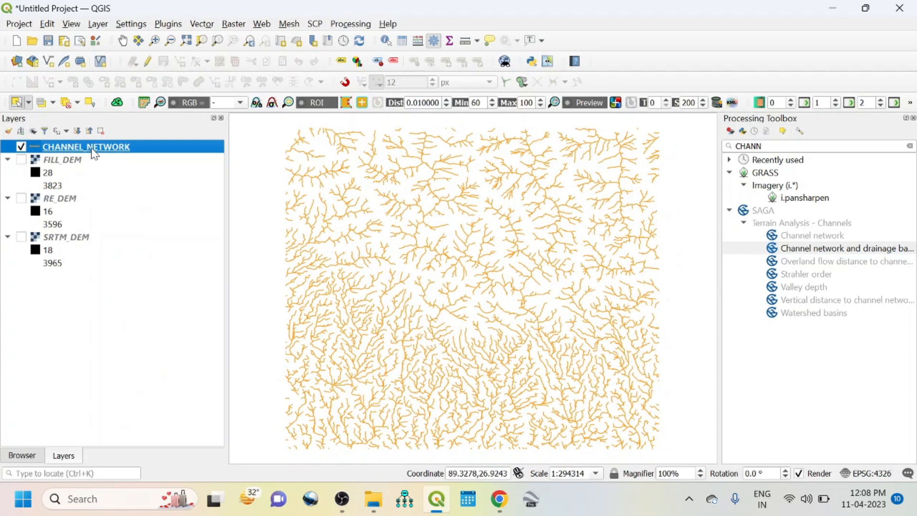
# Style the CHANNEL_NETWORK simple line in blue with a stroke width of 0.46 mm.
pyautogui.rightClick(91, 149)
pyautogui.click(133, 425)
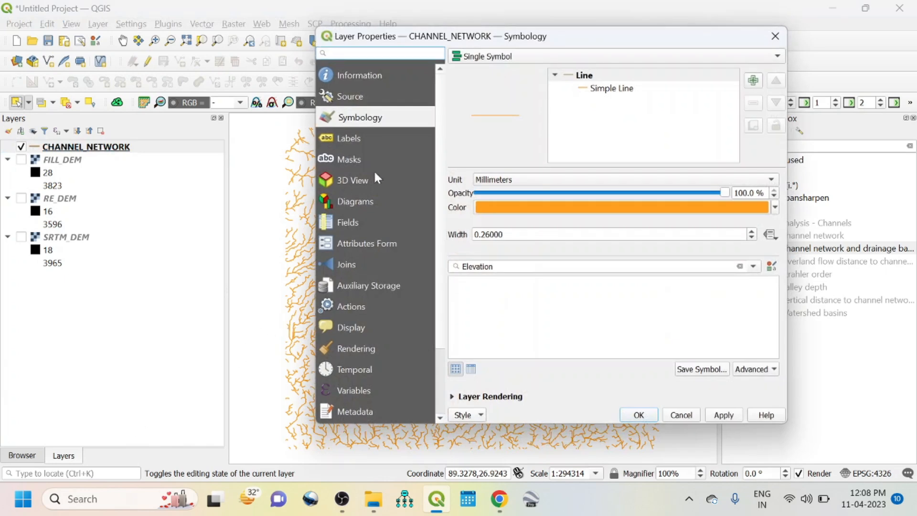
pyautogui.click(600, 90)
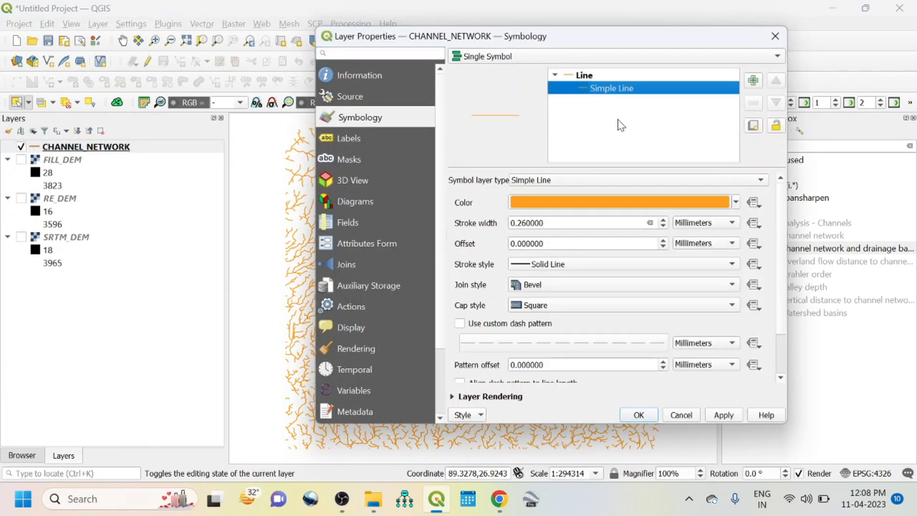
pyautogui.click(736, 202)
pyautogui.click(552, 341)
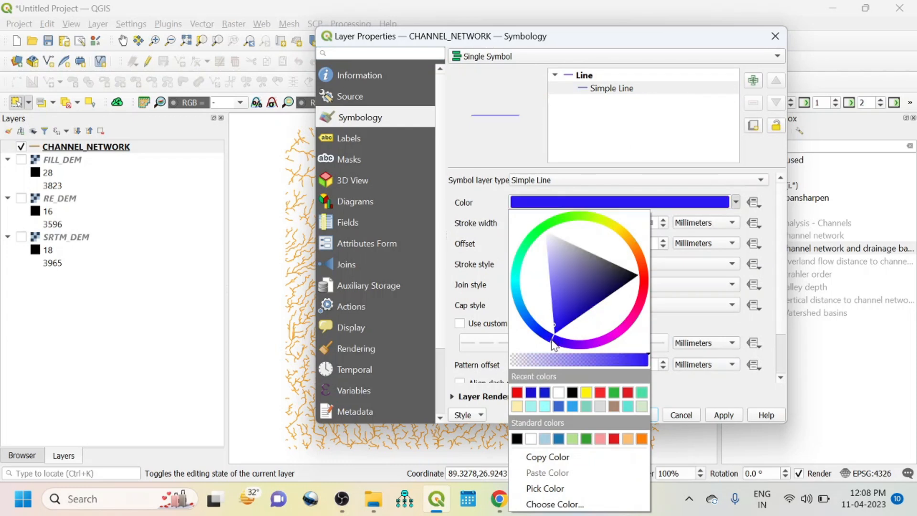
pyautogui.click(547, 335)
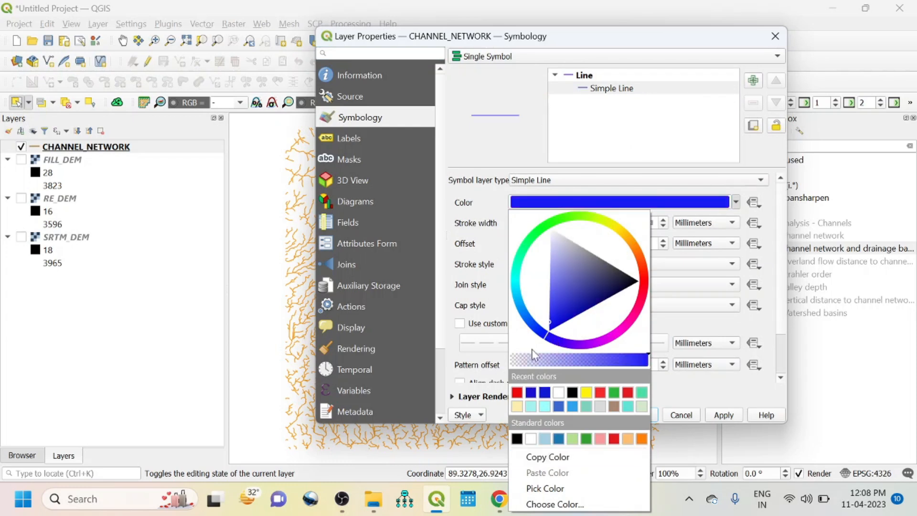
pyautogui.click(498, 296)
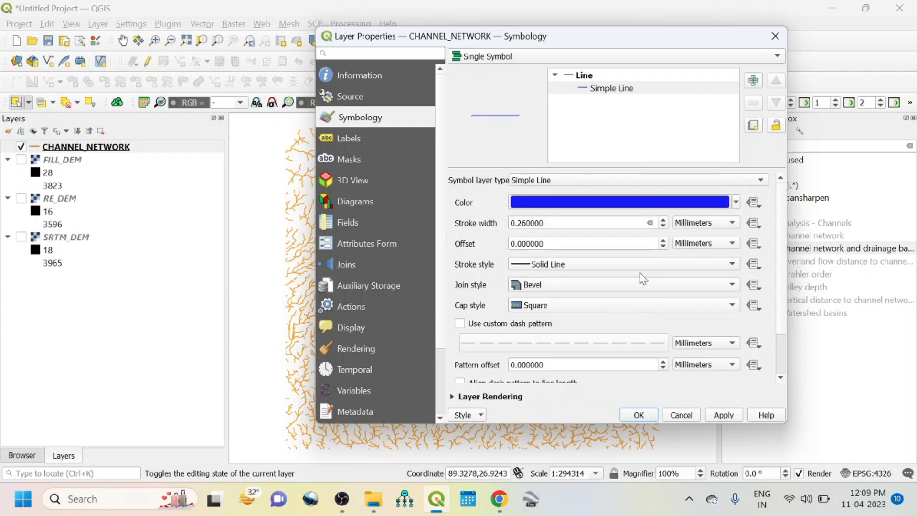
pyautogui.click(663, 220)
pyautogui.click(725, 415)
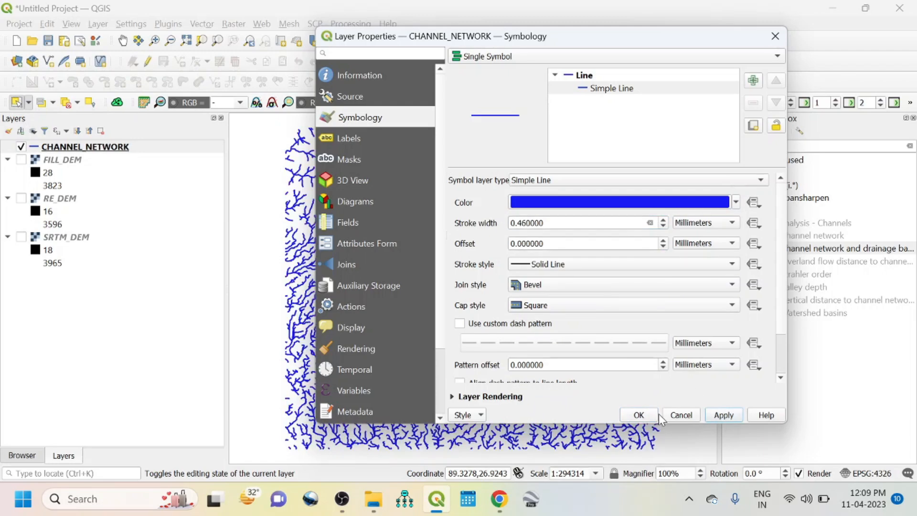
pyautogui.click(639, 415)
# Examine the channel segments' attributes, including ORDER and LENGTH, in the table view of the CHANNEL_NETWORK attribute table.
pyautogui.scroll(1, 479, 275)
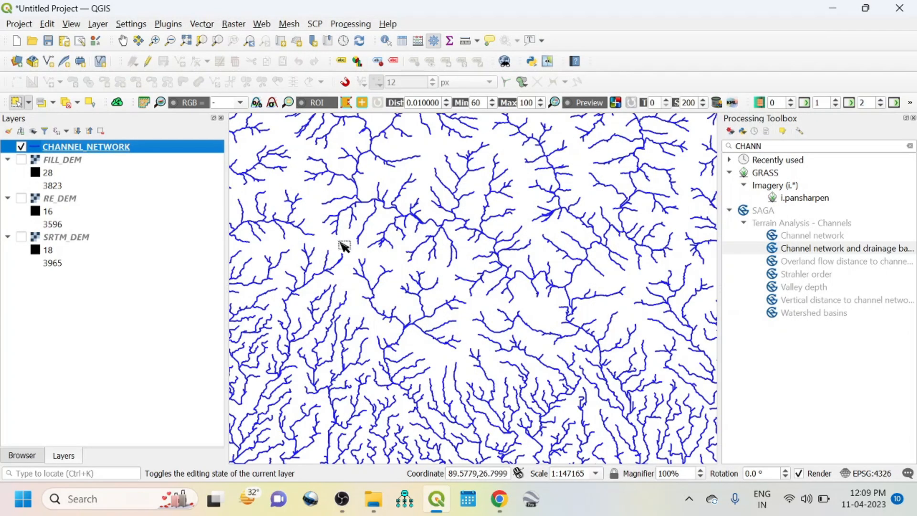
pyautogui.scroll(-1, 436, 264)
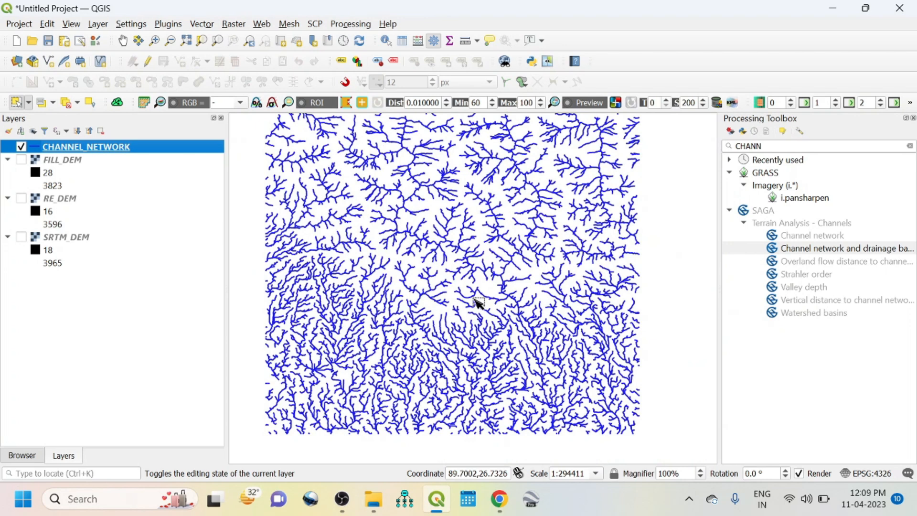
pyautogui.rightClick(78, 148)
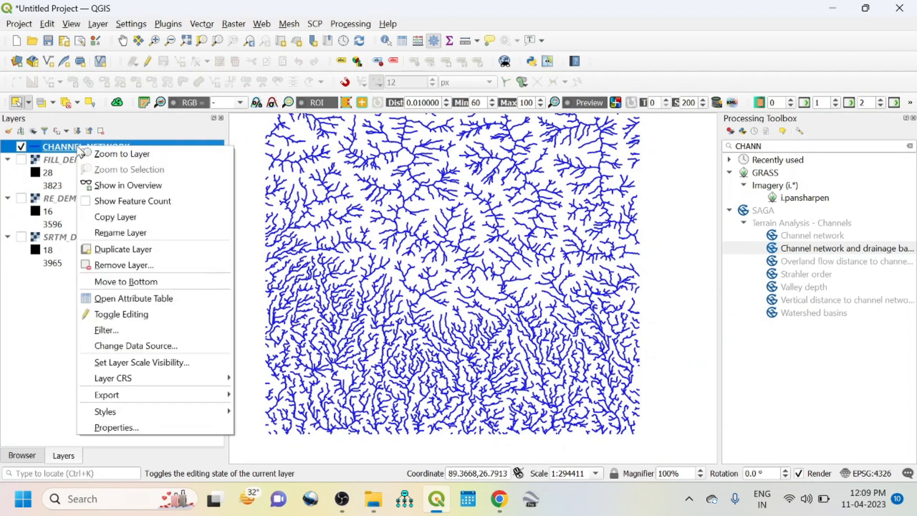
pyautogui.click(125, 300)
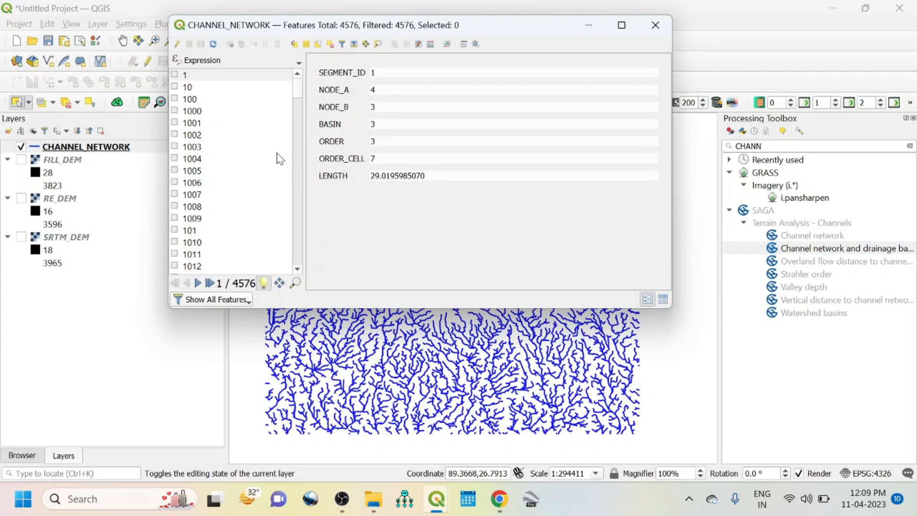
pyautogui.click(663, 299)
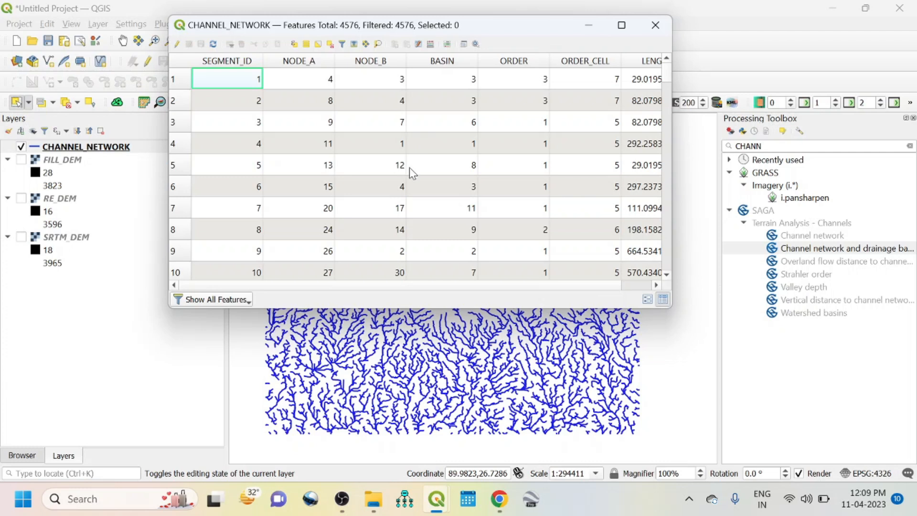
pyautogui.moveTo(672, 117); pyautogui.dragTo(868, 141)
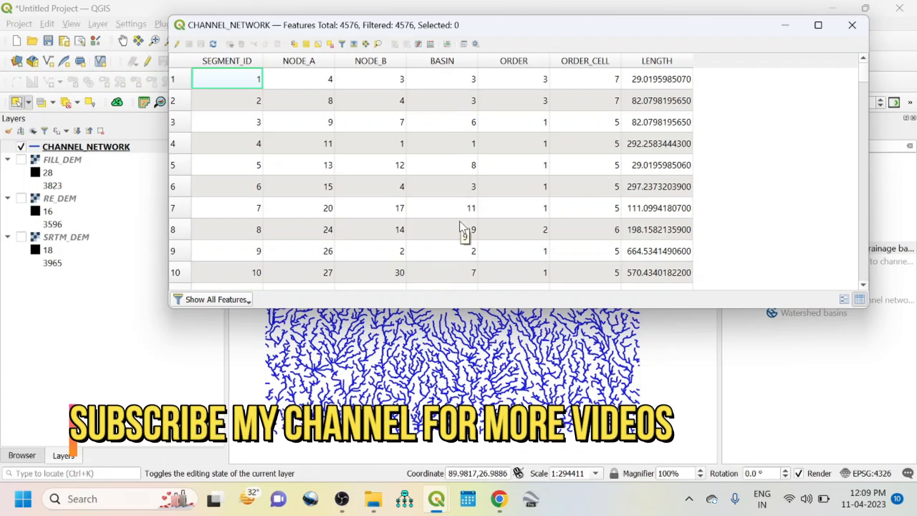
pyautogui.scroll(-20, 528, 207)
pyautogui.scroll(-3, 527, 209)
pyautogui.scroll(20, 521, 201)
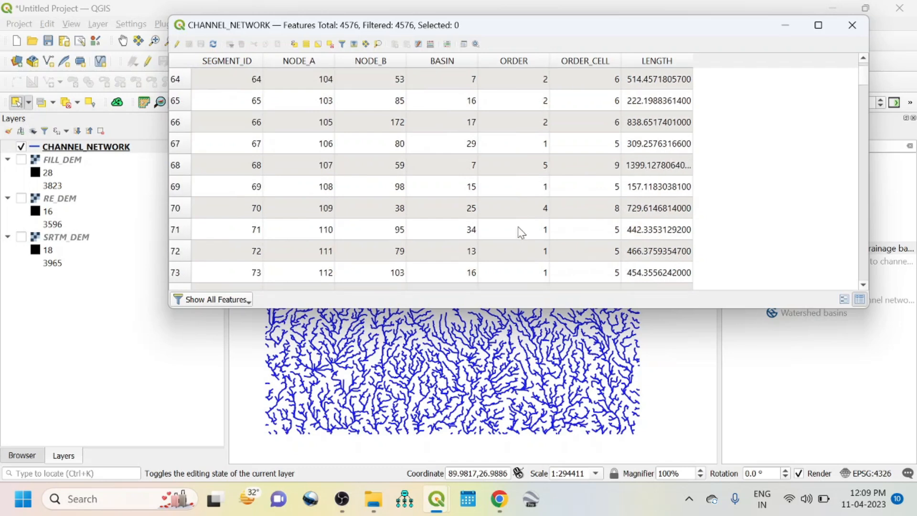
pyautogui.click(852, 25)
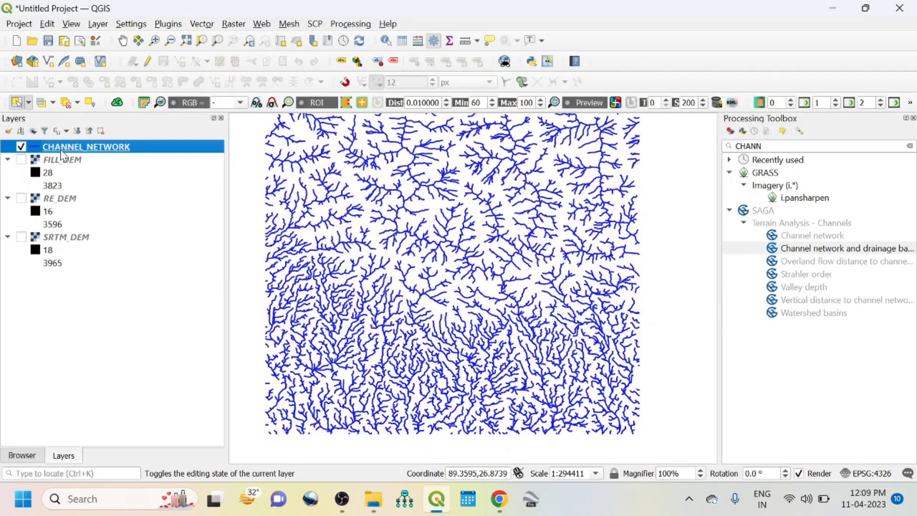
# Label the CHANNEL_NETWORK lines with single labels based on the ORDER field.
pyautogui.rightClick(63, 152)
pyautogui.click(99, 425)
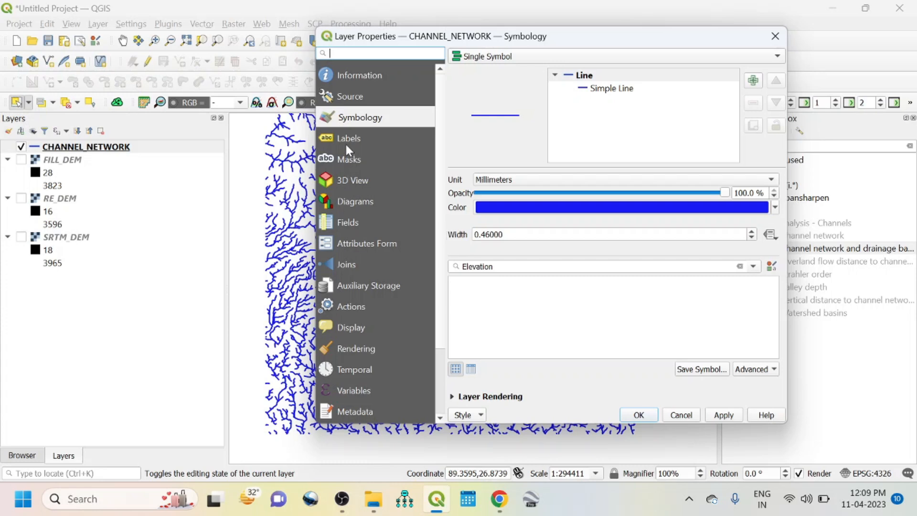
pyautogui.click(347, 140)
pyautogui.click(468, 59)
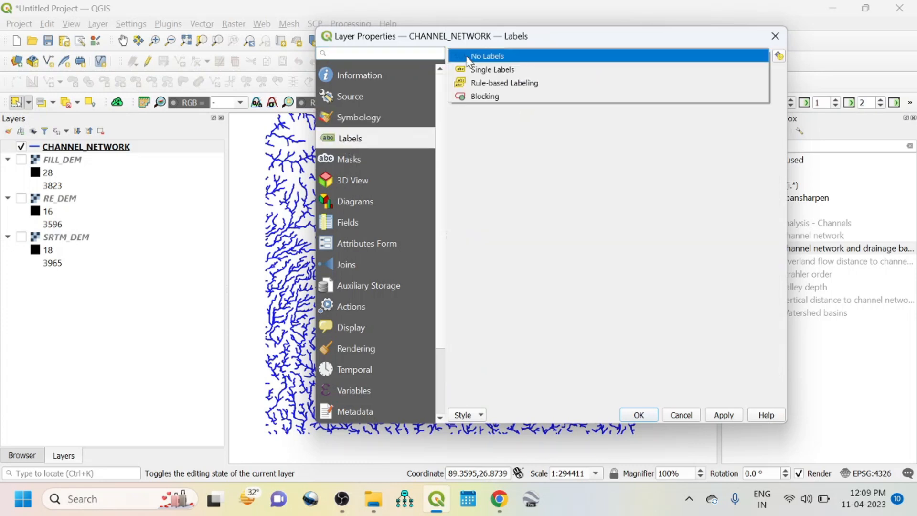
pyautogui.click(482, 71)
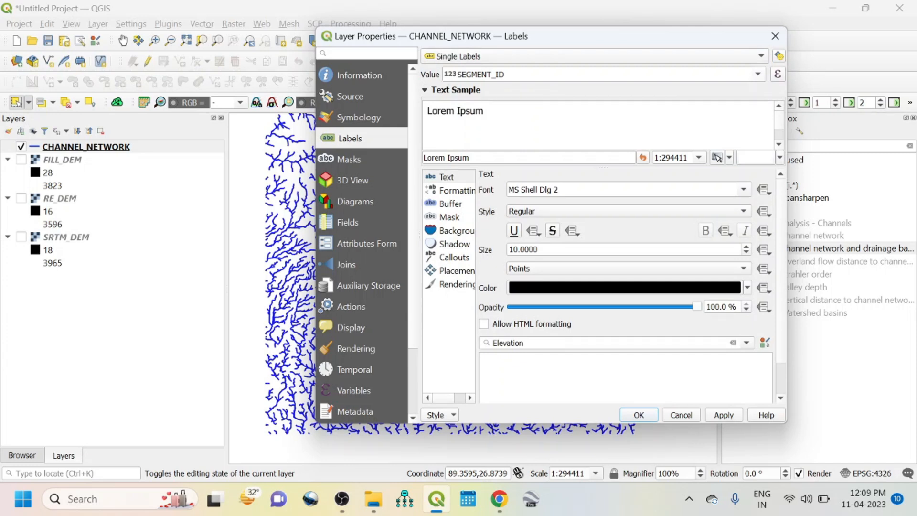
pyautogui.click(759, 75)
pyautogui.click(497, 160)
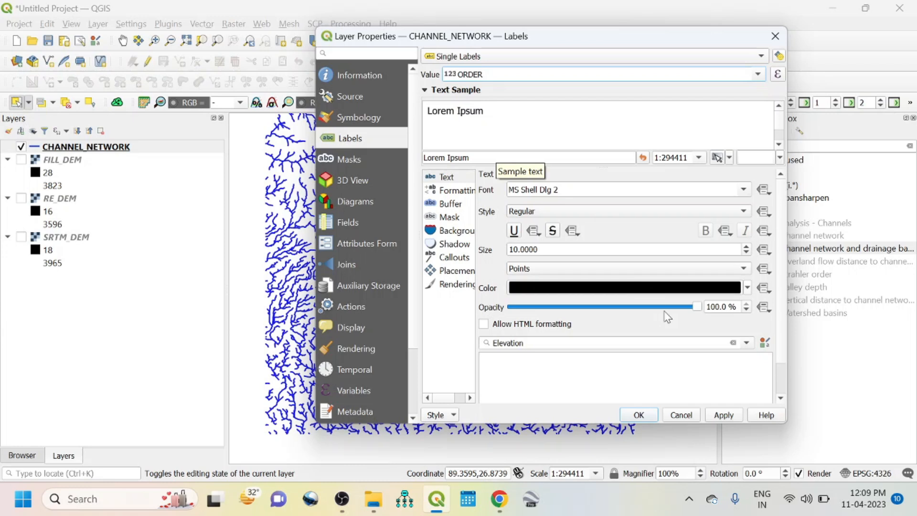
pyautogui.click(724, 415)
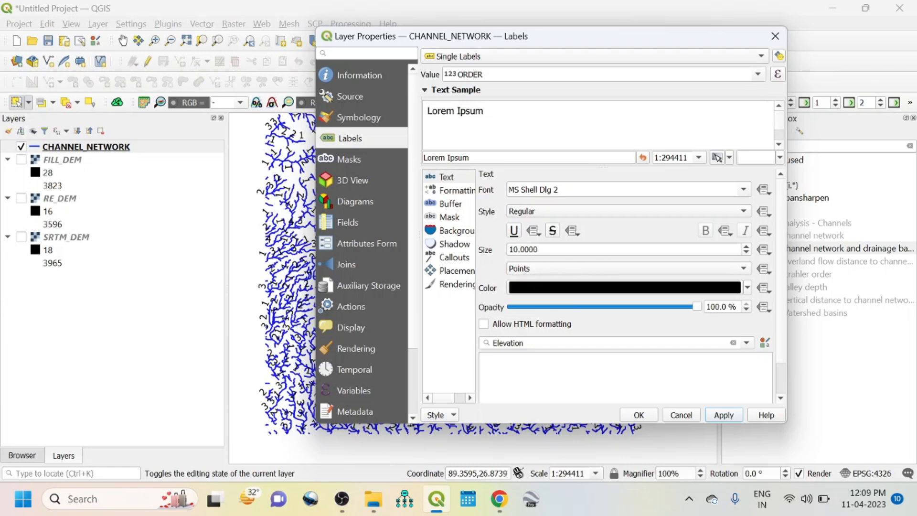
pyautogui.click(641, 415)
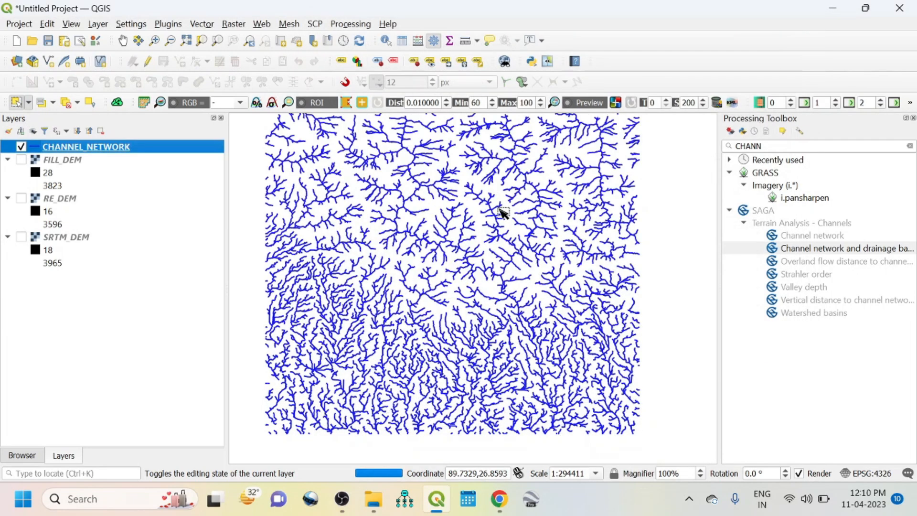
# Show the FILL_DEM layer beneath the channels and set its render type to Singleband pseudocolor.
pyautogui.scroll(3, 503, 211)
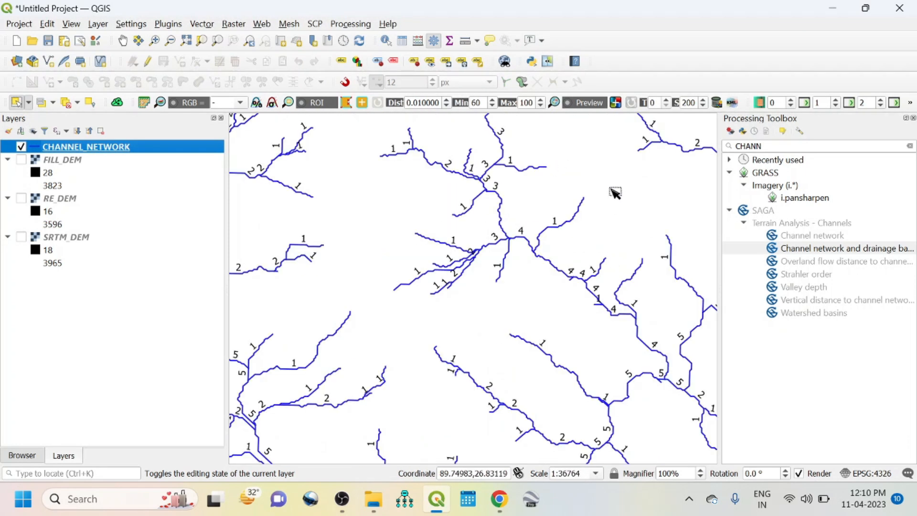
pyautogui.moveTo(611, 189); pyautogui.dragTo(594, 239)
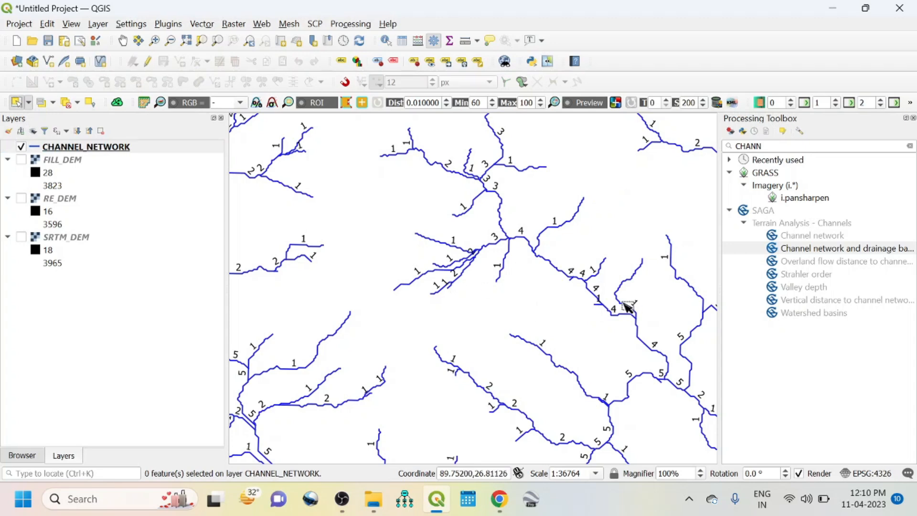
pyautogui.hotkey('ctrl', 'shift', 'f')
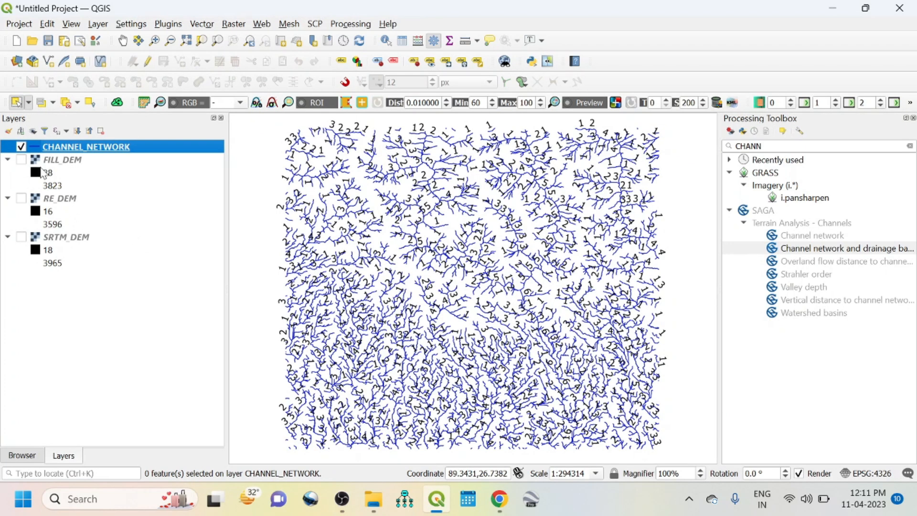
pyautogui.click(22, 160)
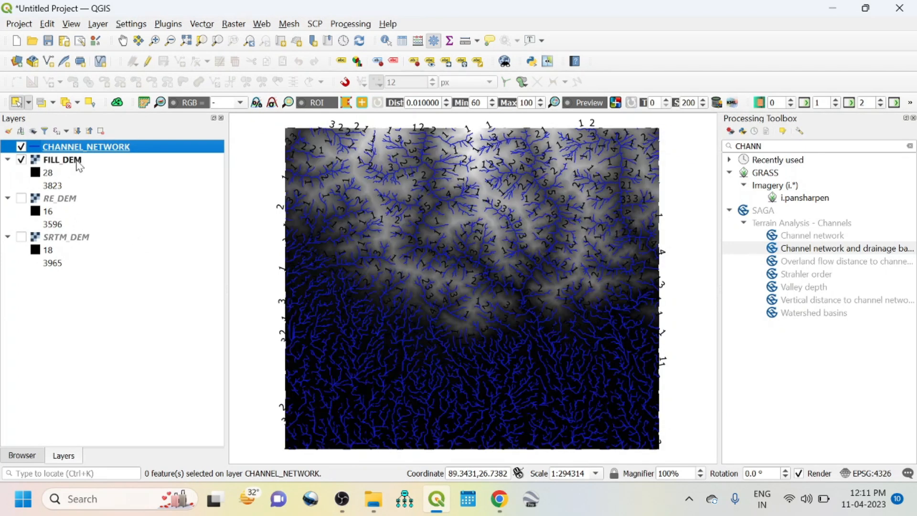
pyautogui.rightClick(79, 164)
pyautogui.click(134, 410)
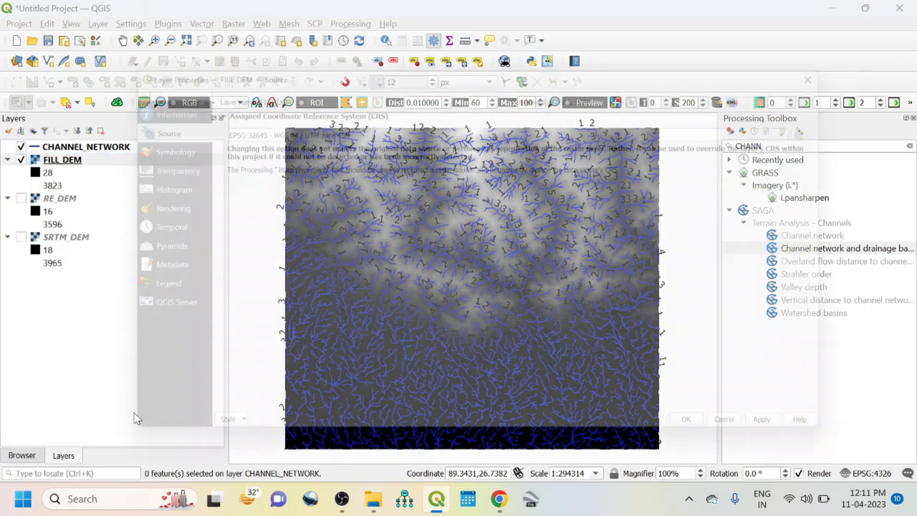
pyautogui.click(140, 149)
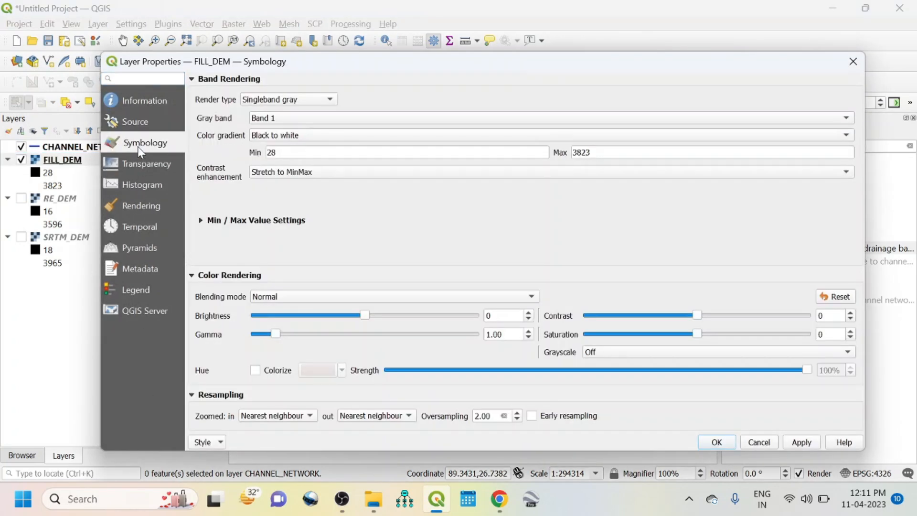
pyautogui.click(315, 100)
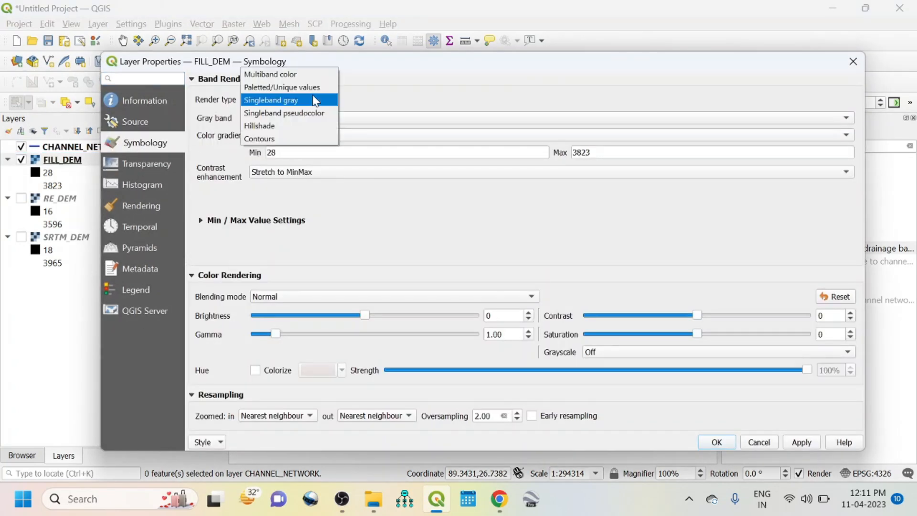
pyautogui.click(285, 113)
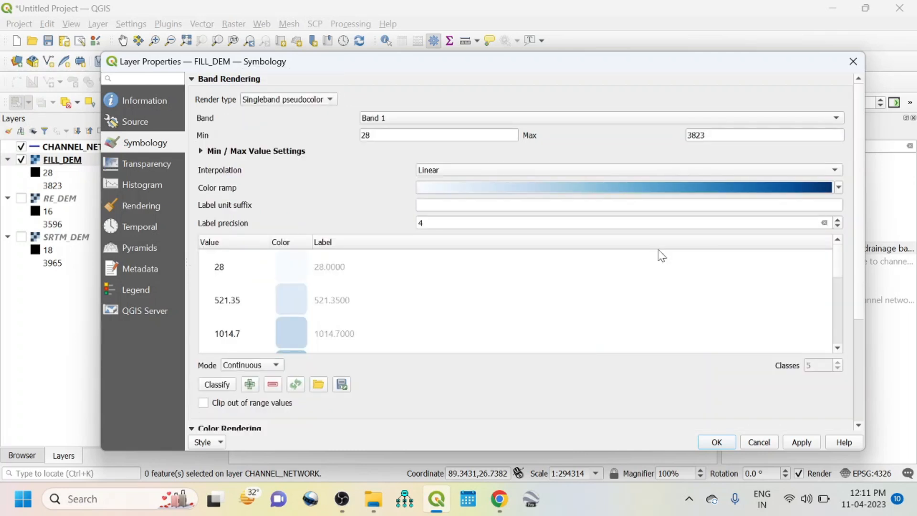
# Give FILL_DEM the Spectral color ramp, invert it, and apply the symbology.
pyautogui.click(838, 188)
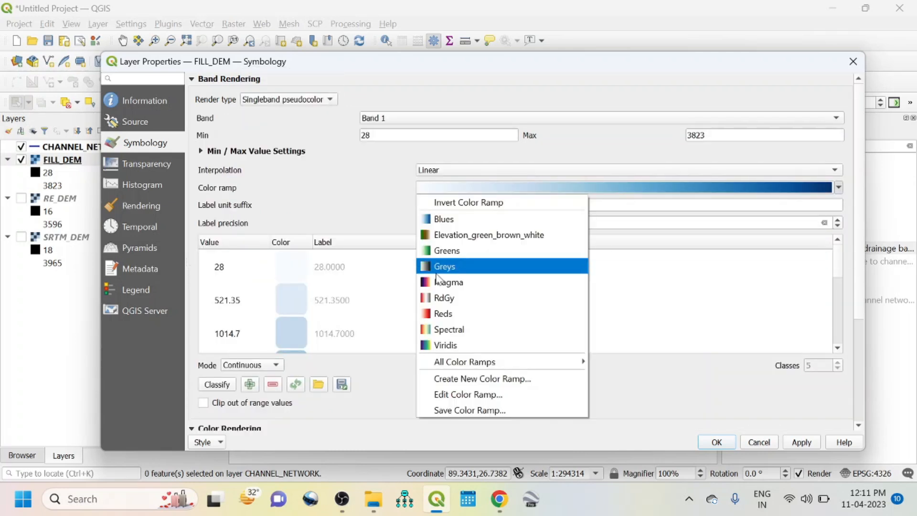
pyautogui.click(456, 329)
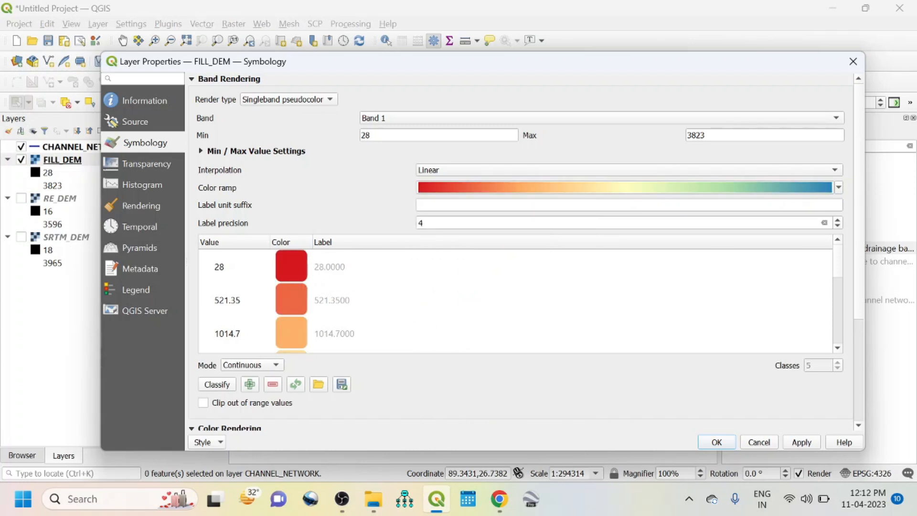
pyautogui.rightClick(447, 196)
pyautogui.click(452, 202)
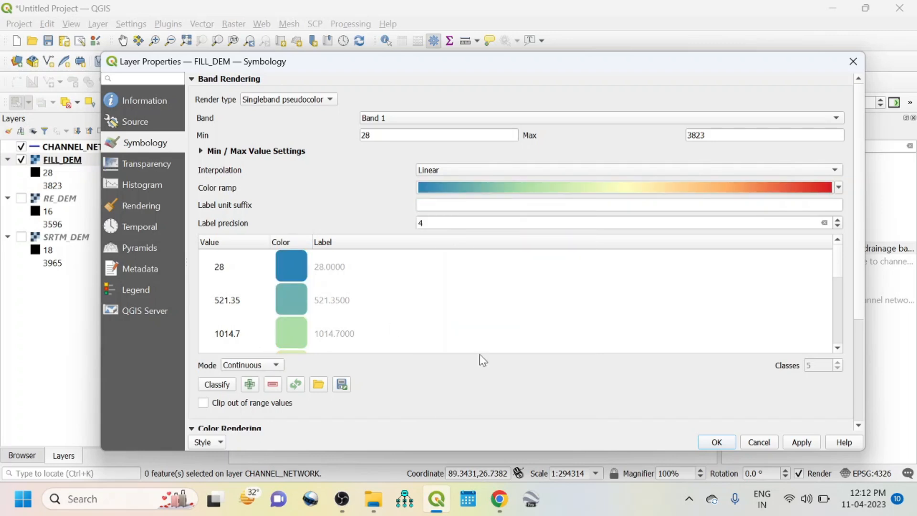
pyautogui.click(803, 442)
pyautogui.click(717, 442)
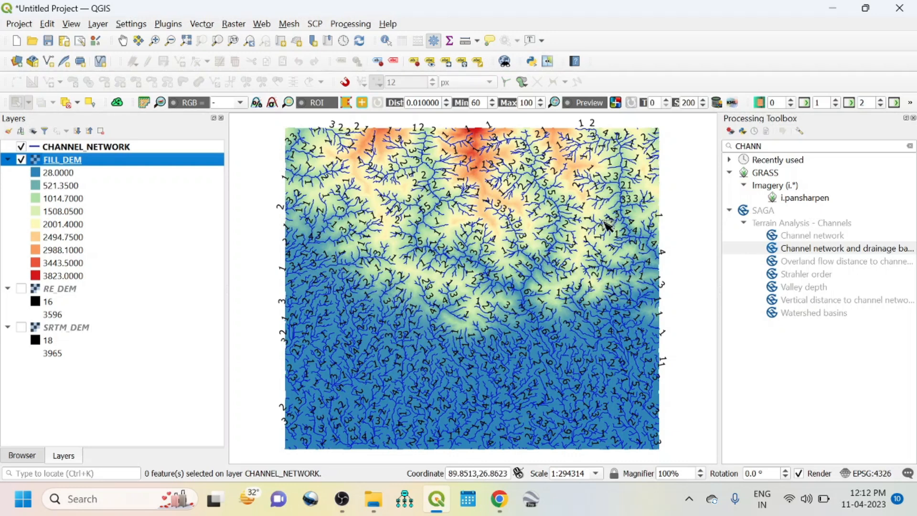
# Turn off the labels of the CHANNEL_NETWORK layer by setting its labelling to No Labels.
pyautogui.click(77, 148)
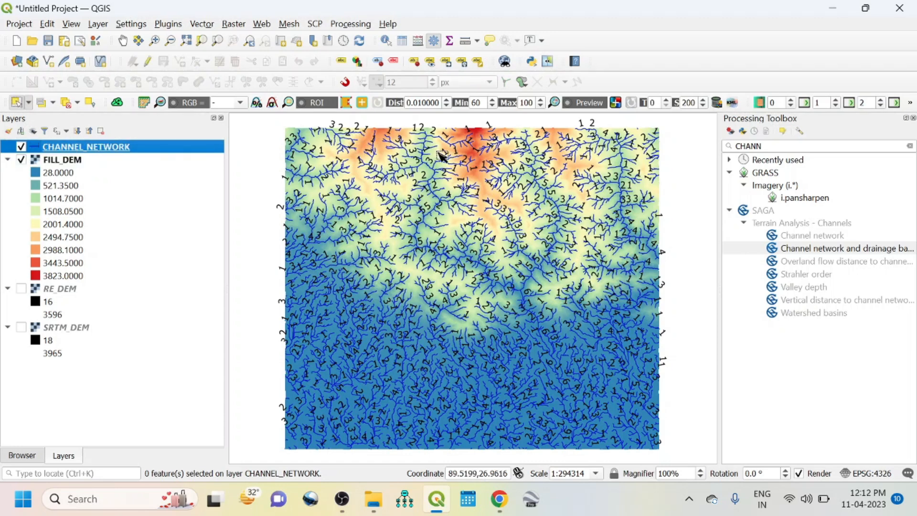
pyautogui.rightClick(122, 149)
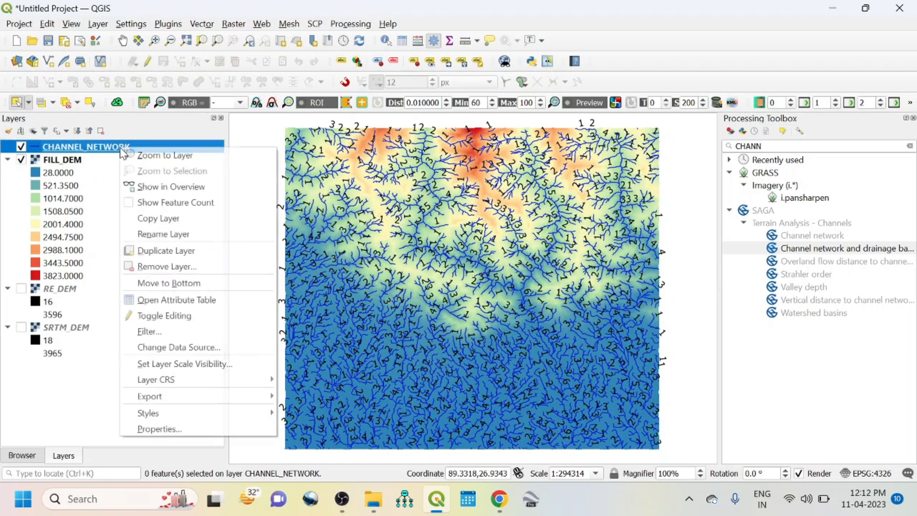
pyautogui.click(153, 429)
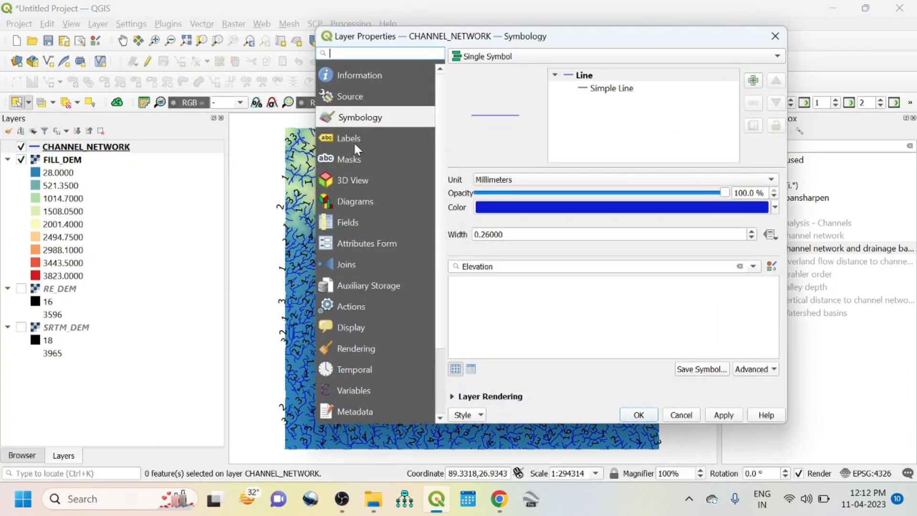
pyautogui.click(353, 139)
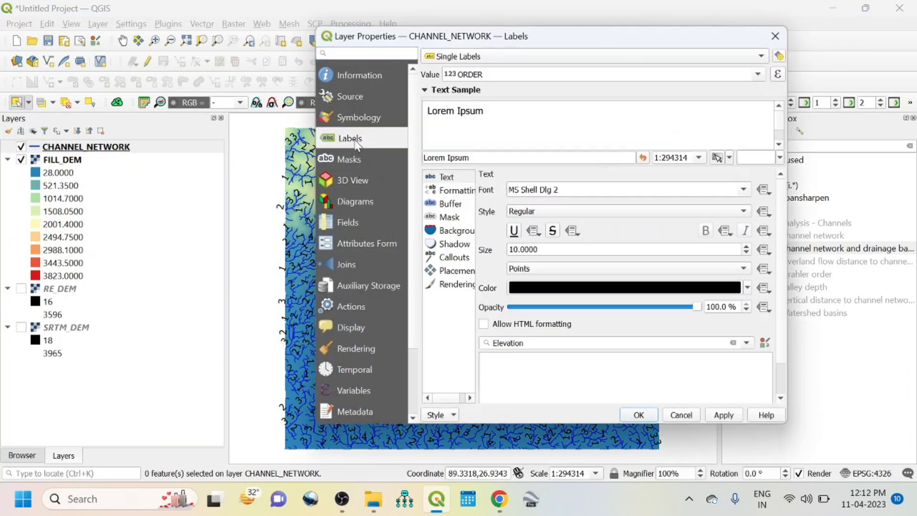
pyautogui.click(503, 56)
pyautogui.click(480, 45)
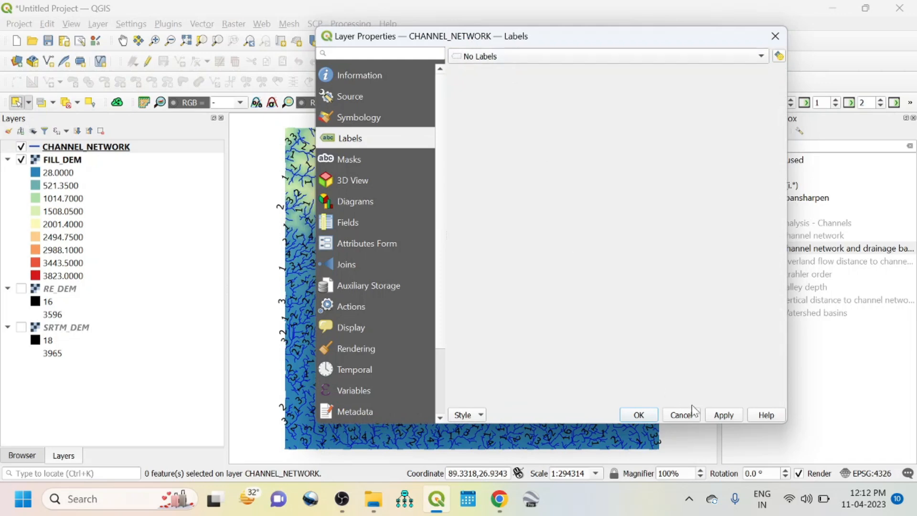
pyautogui.click(639, 414)
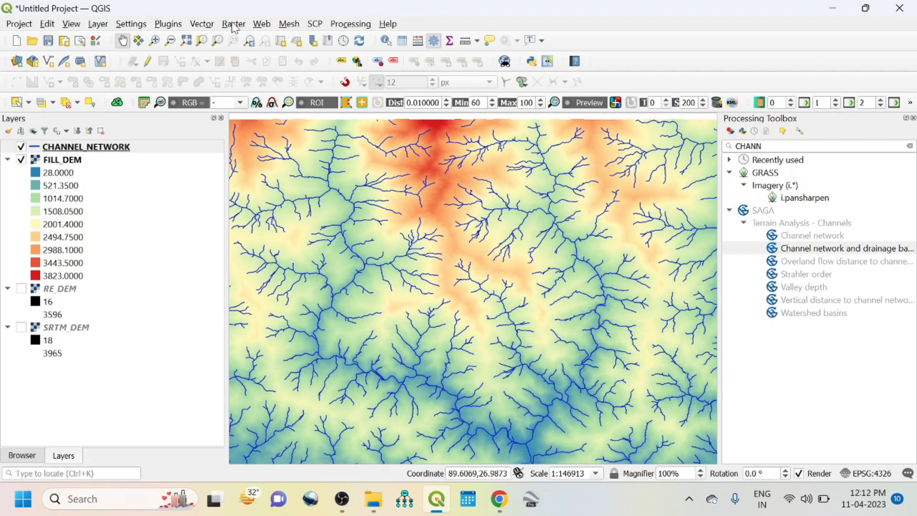
# Set up a raster Hillshade analysis with FILL_DEM as the input layer, keeping the default light and scale parameters.
pyautogui.click(234, 26)
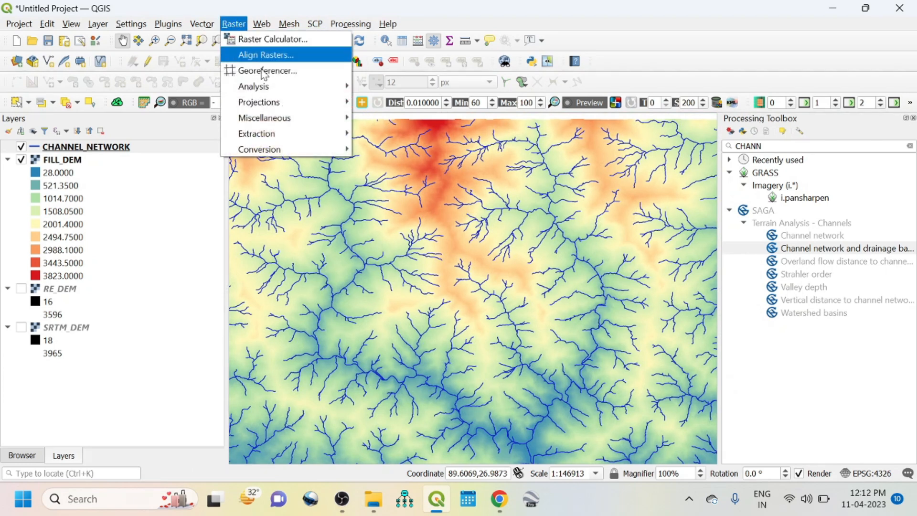
pyautogui.moveTo(268, 87)
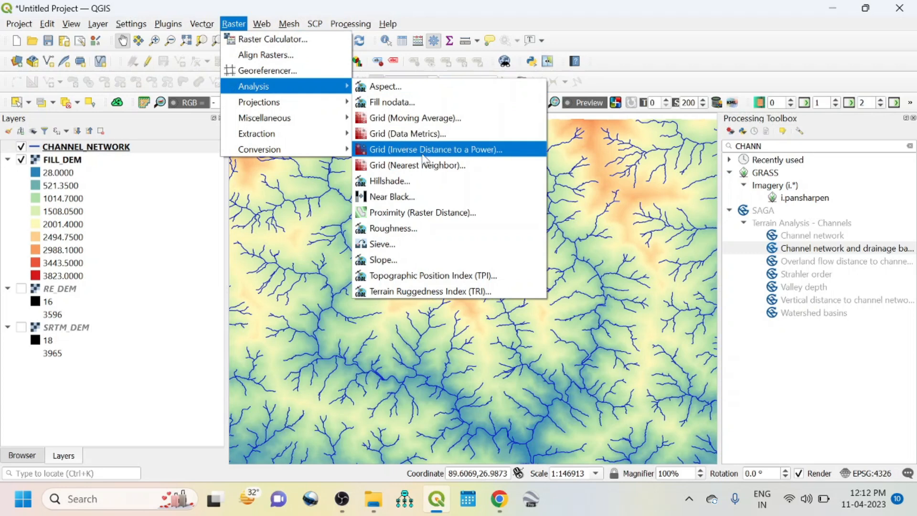
pyautogui.click(406, 181)
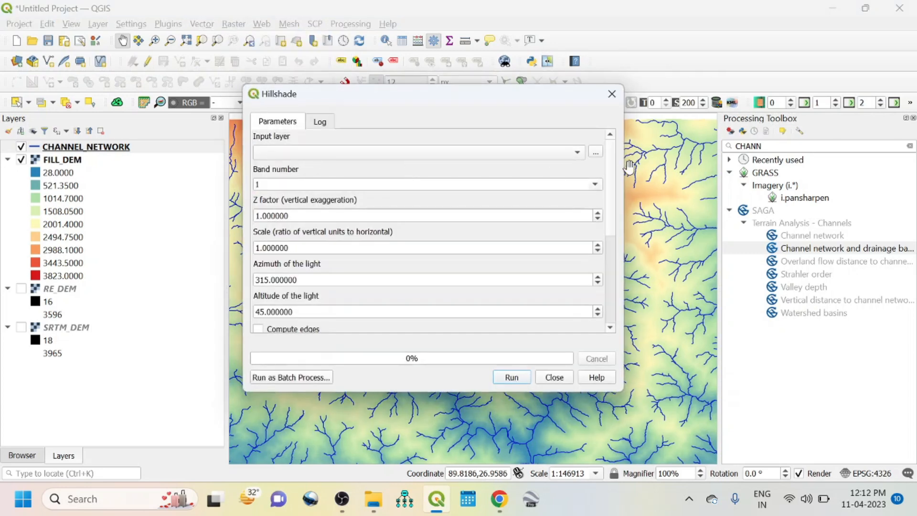
pyautogui.click(566, 153)
pyautogui.click(344, 154)
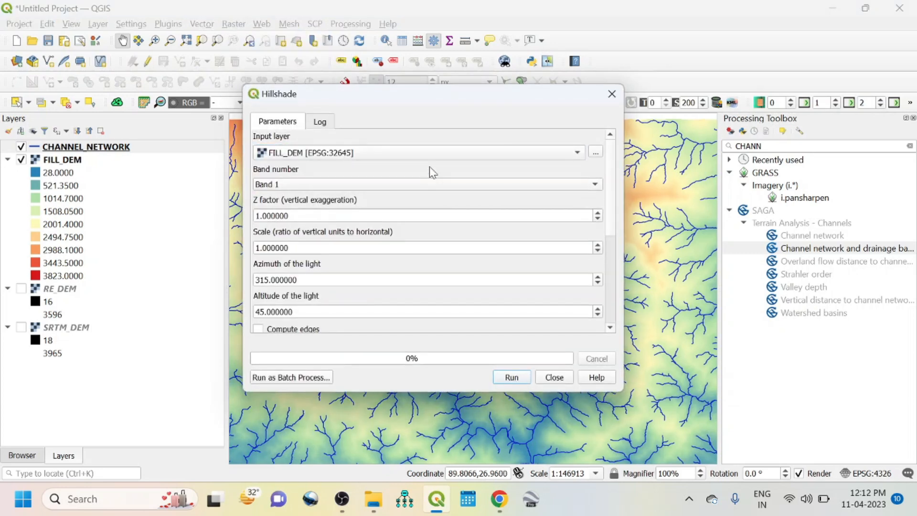
pyautogui.scroll(-5, 609, 225)
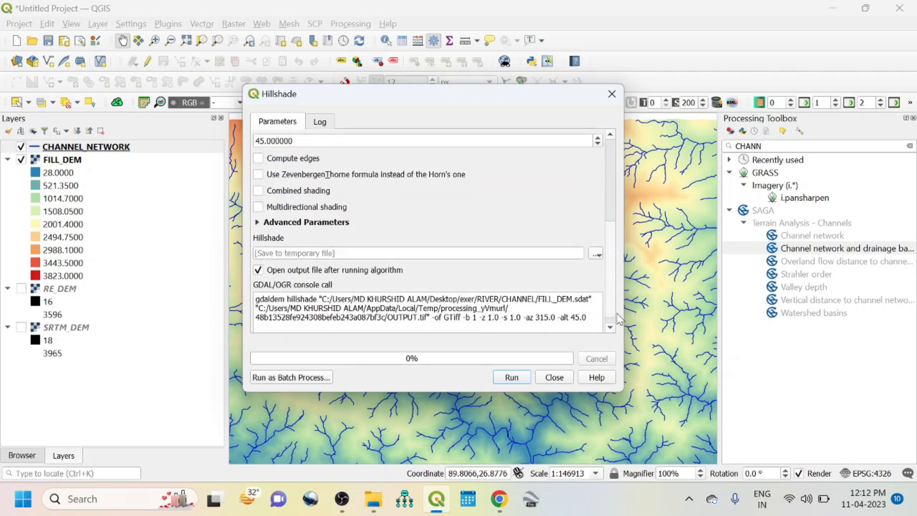
# Set the hillshade output file to HILL_SHade in TIF format inside the CHANNEL folder.
pyautogui.click(597, 244)
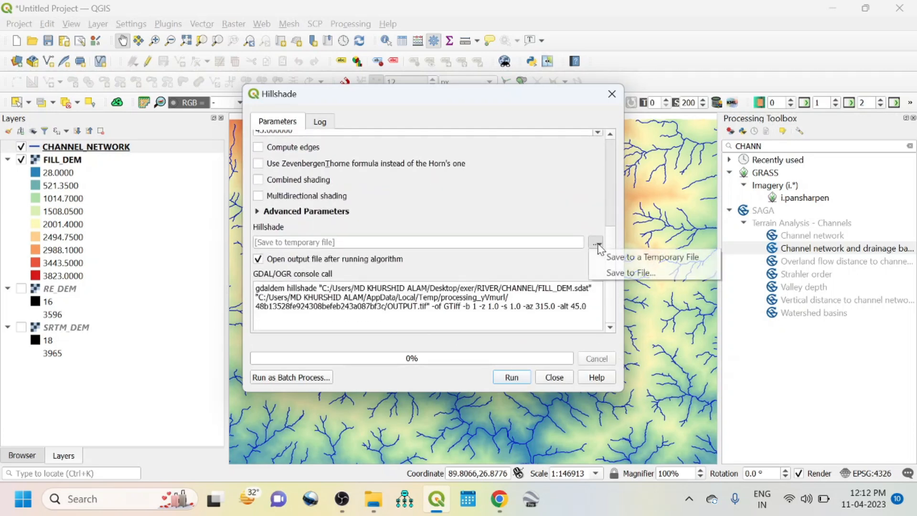
pyautogui.click(631, 271)
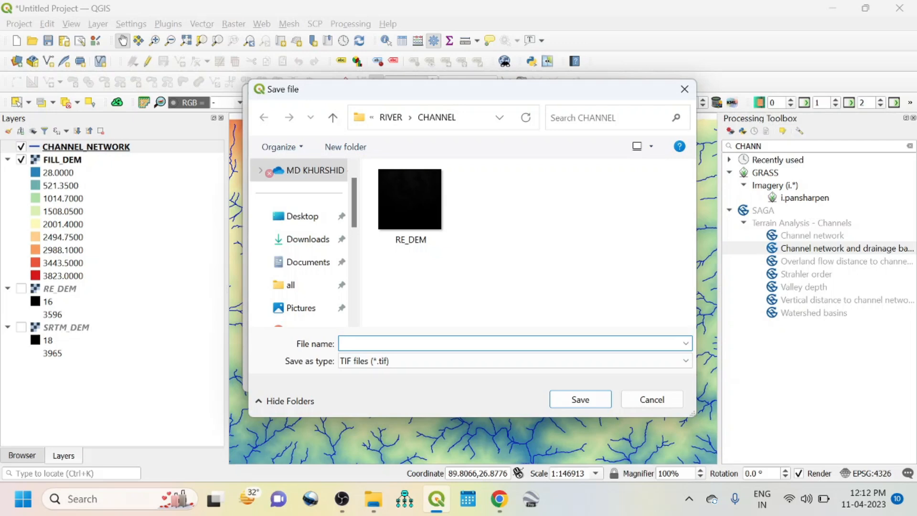
pyautogui.write('F')
pyautogui.press('BackSpace')
pyautogui.write('HILL_SHade')
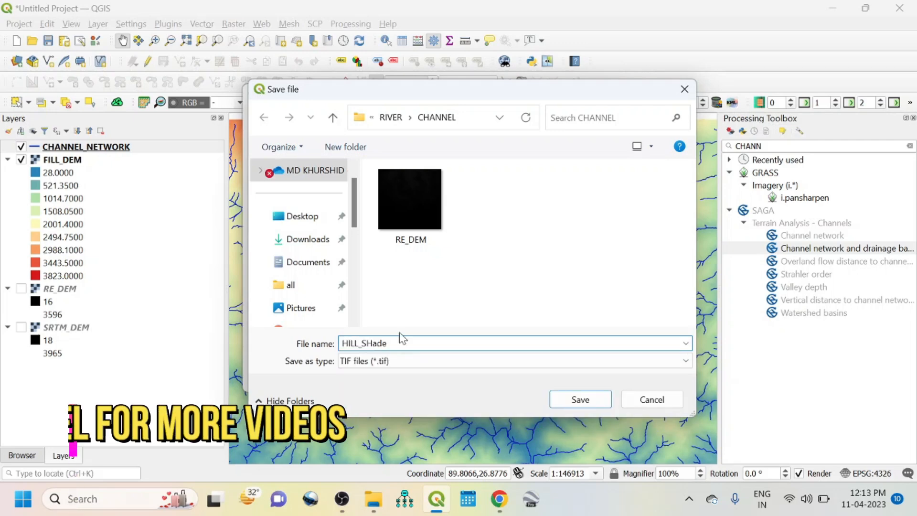
pyautogui.click(579, 400)
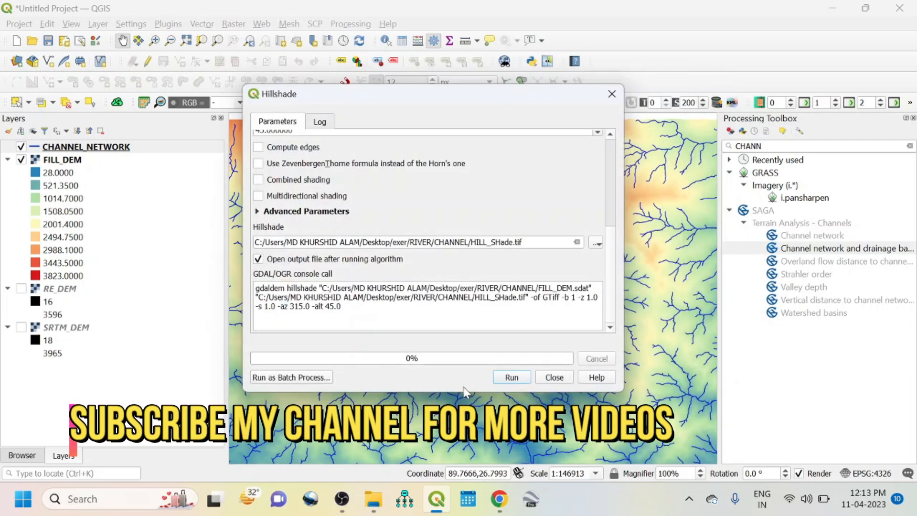
# Run the hillshade algorithm and place the HILL_SHade layer between CHANNEL_NETWORK and FILL_DEM.
pyautogui.click(520, 380)
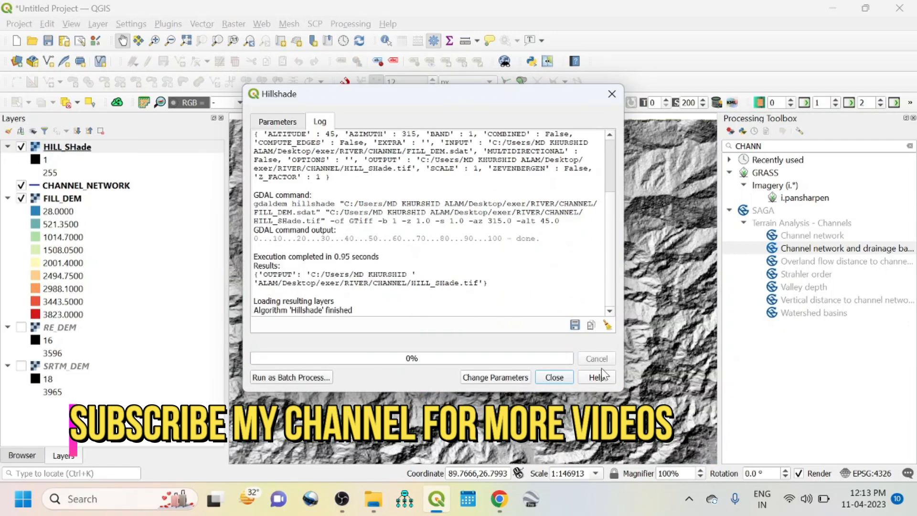
pyautogui.click(554, 378)
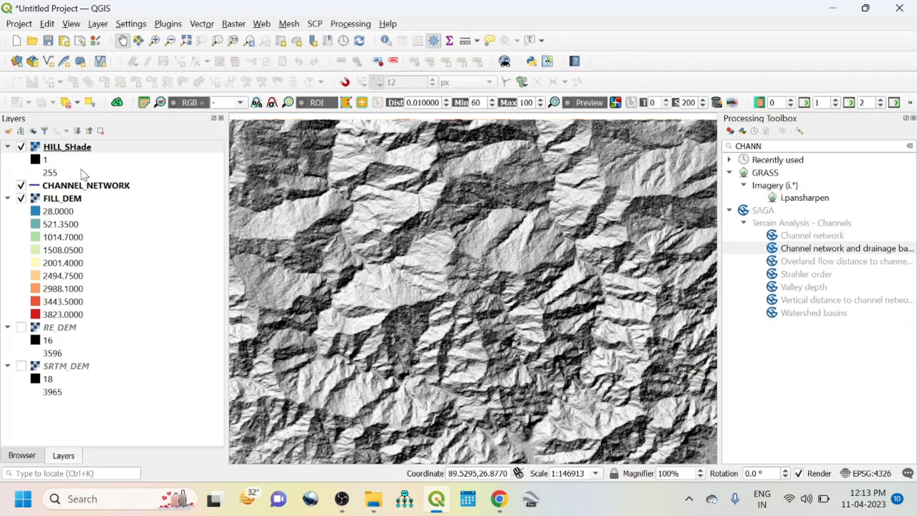
pyautogui.moveTo(75, 151); pyautogui.dragTo(82, 193)
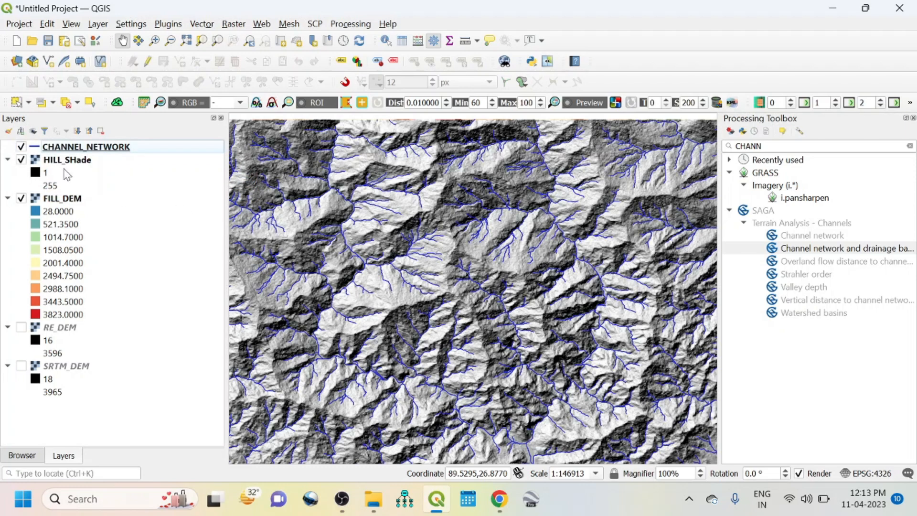
# Reduce the HILL_SHade layer's global opacity to about 14.5% so the coloured DEM shows through.
pyautogui.rightClick(75, 148)
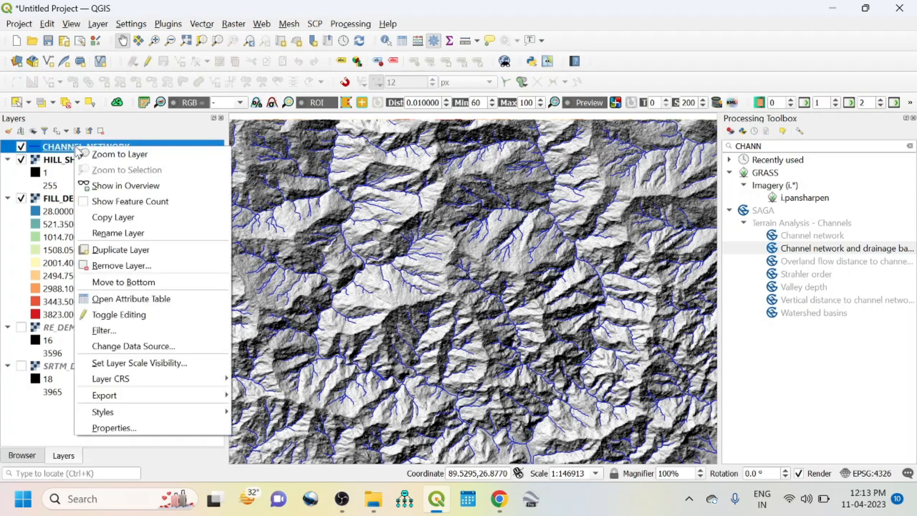
pyautogui.click(134, 428)
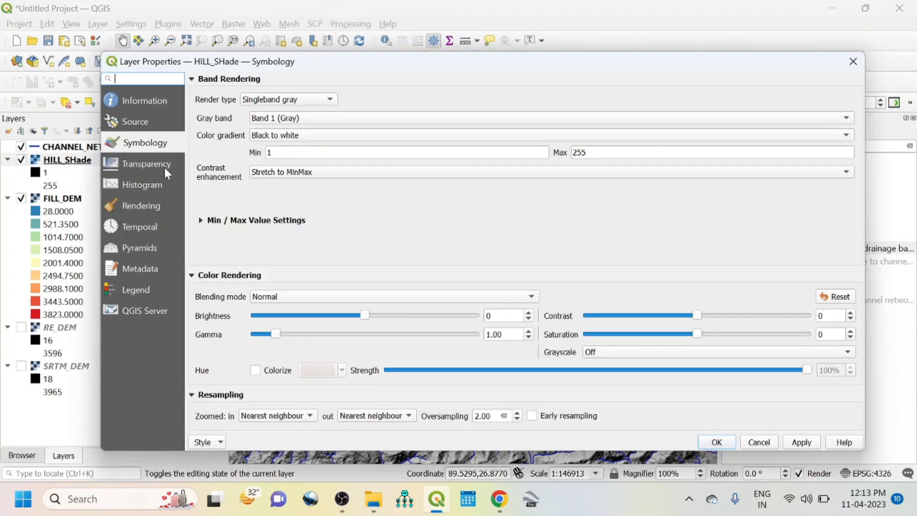
pyautogui.click(152, 167)
pyautogui.click(303, 107)
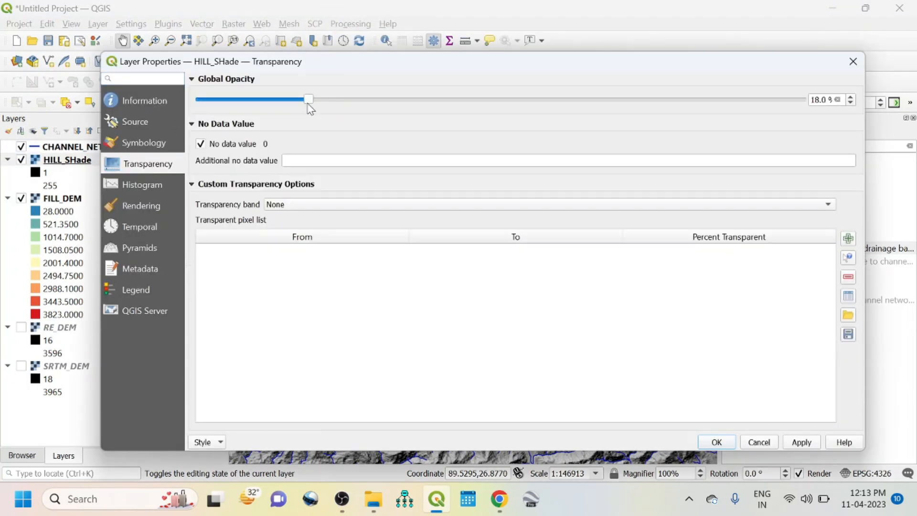
pyautogui.click(811, 445)
pyautogui.click(717, 443)
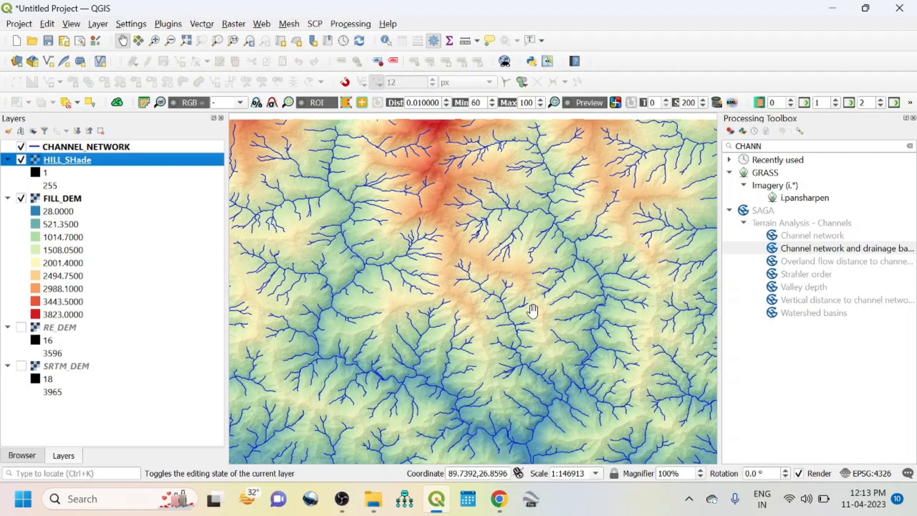
# Set the HILL_SHade layer's global opacity to about 22.2% and apply it.
pyautogui.rightClick(66, 163)
pyautogui.click(134, 408)
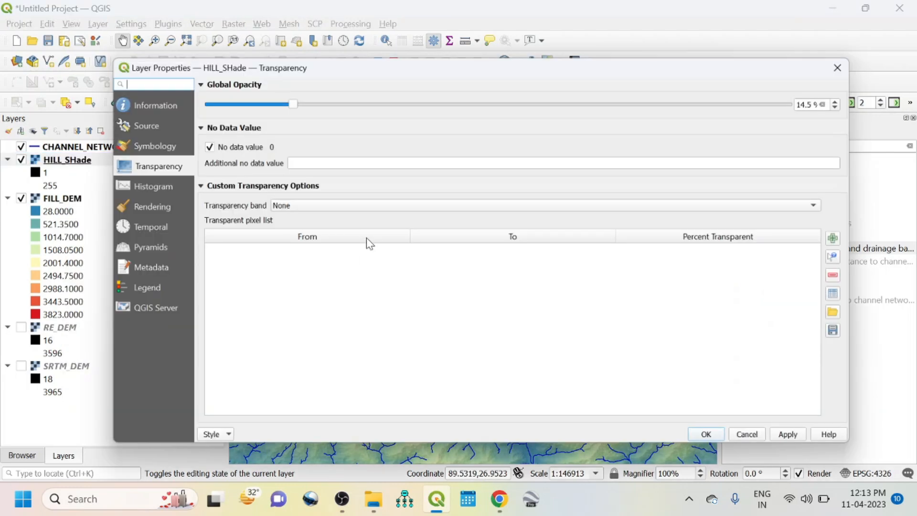
pyautogui.moveTo(290, 102); pyautogui.dragTo(333, 106)
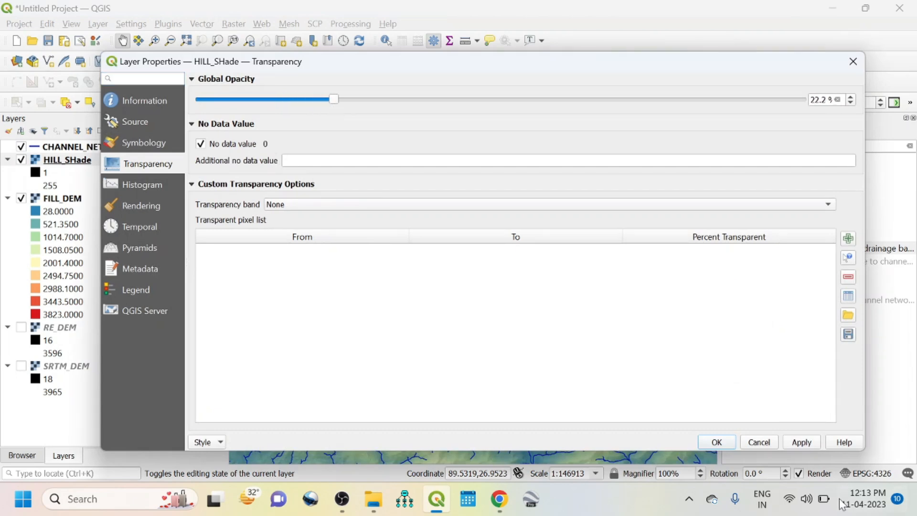
pyautogui.click(794, 444)
pyautogui.click(717, 442)
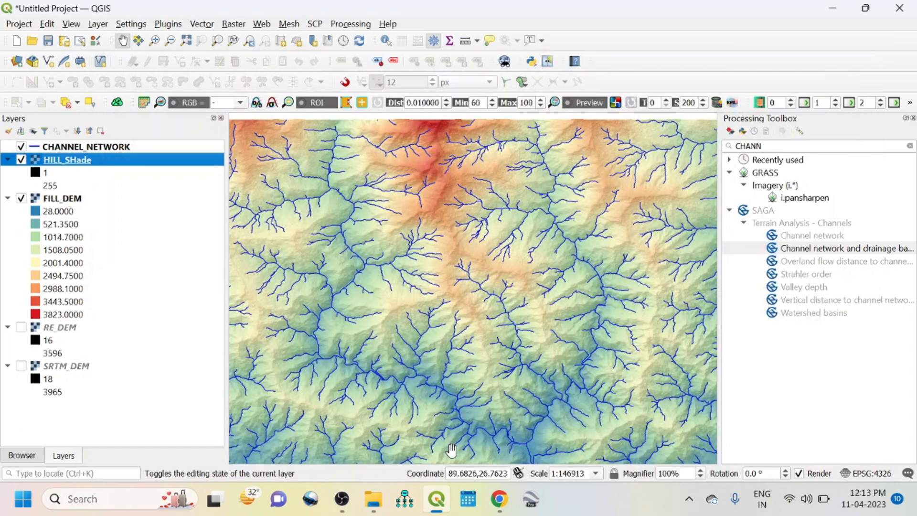